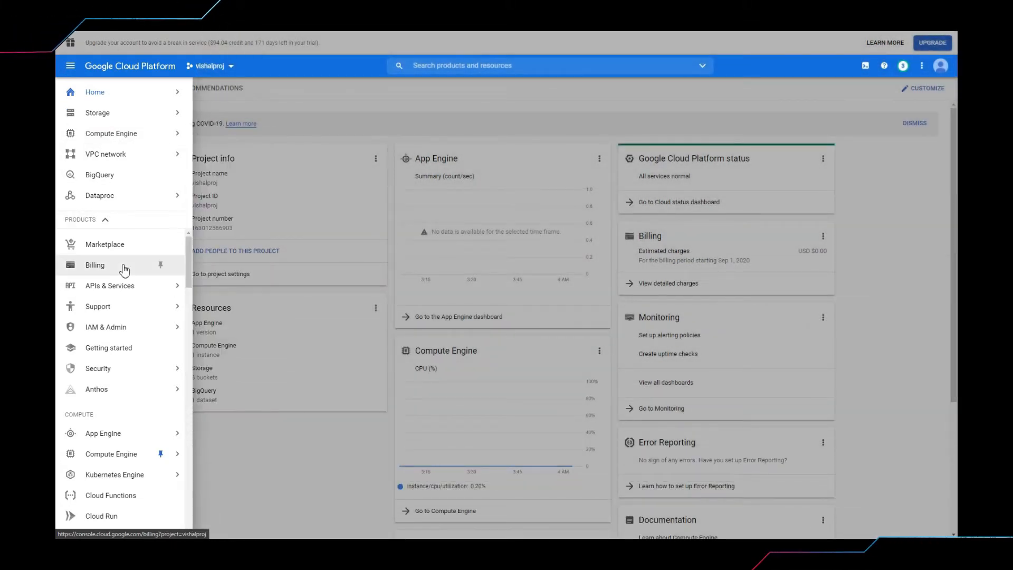
# Step: Open the Images page of Compute Engine
pyautogui.scroll(-1, 126, 269)
pyautogui.scroll(-1, 127, 295)
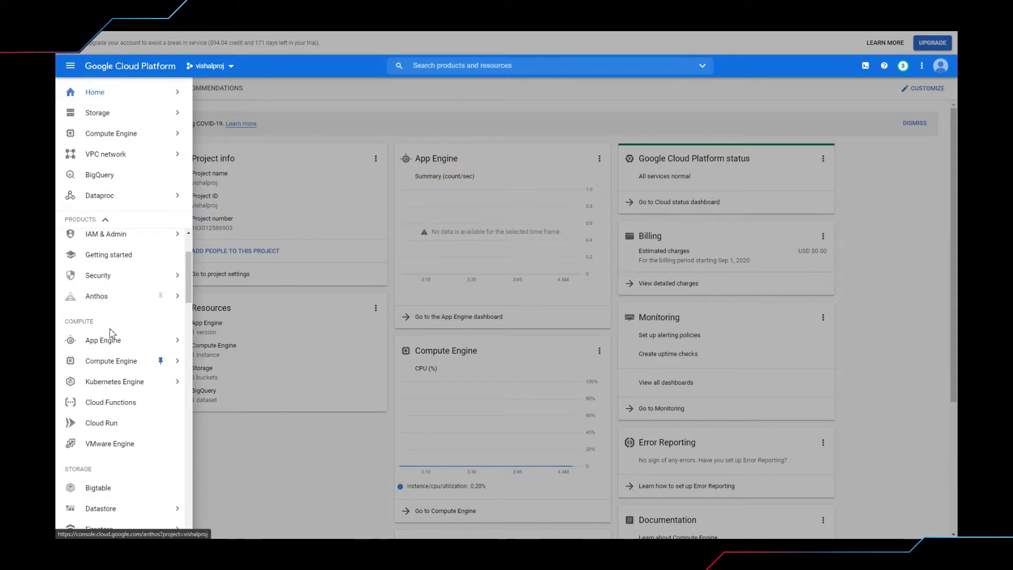
pyautogui.moveTo(113, 363)
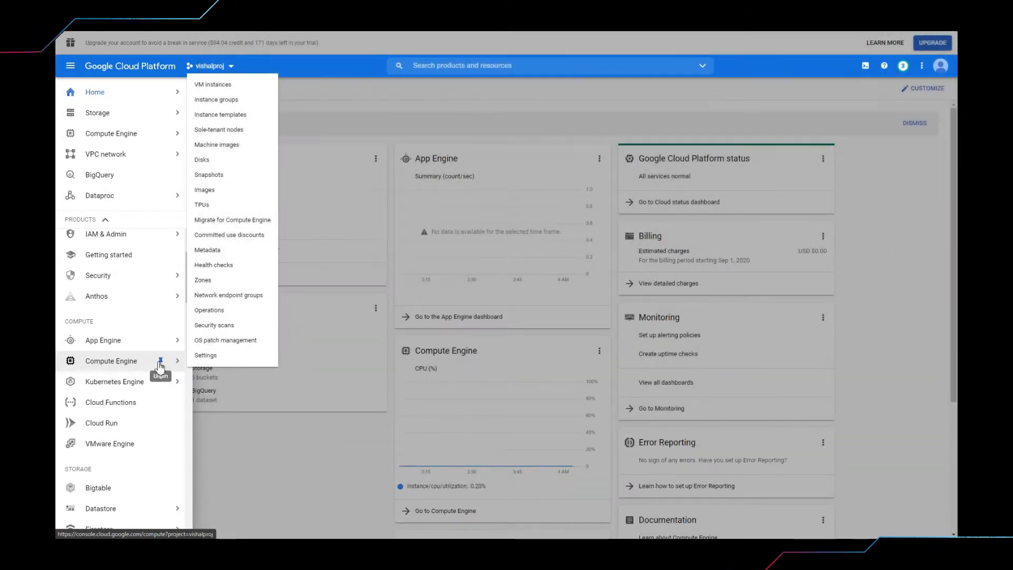
pyautogui.scroll(2, 136, 274)
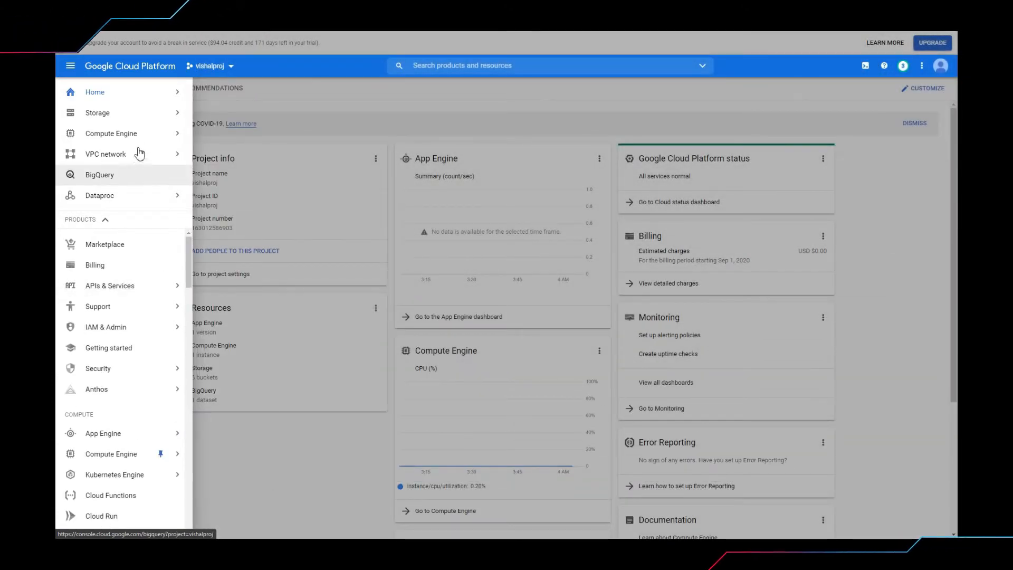
pyautogui.moveTo(130, 136)
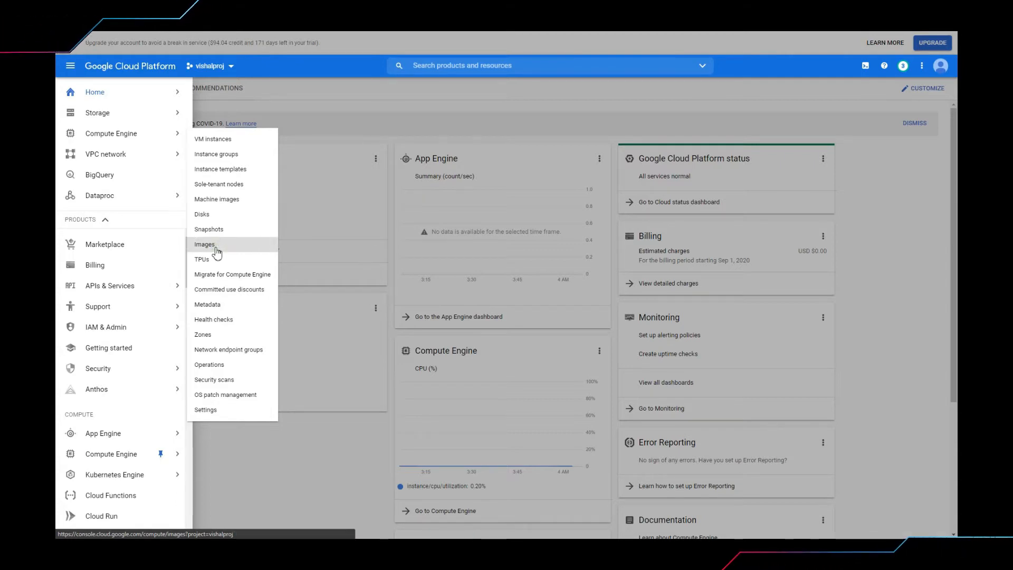
pyautogui.click(217, 246)
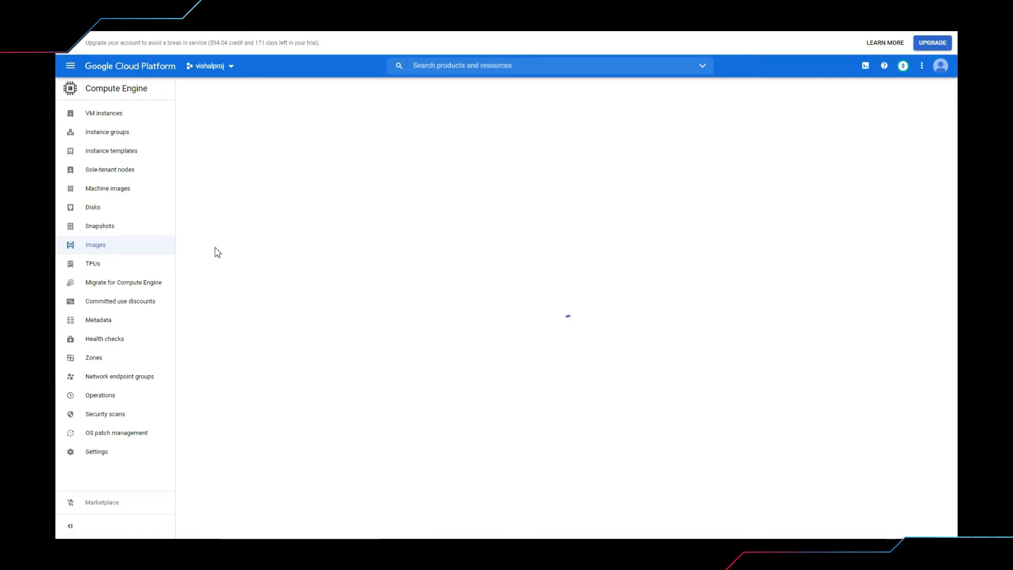
pyautogui.click(227, 144)
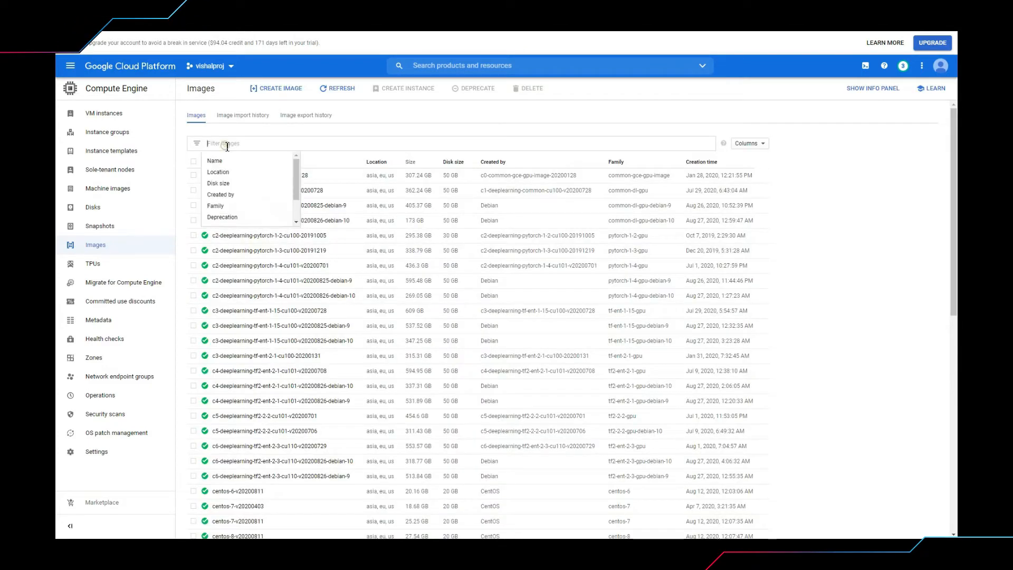
pyautogui.write('ubu')
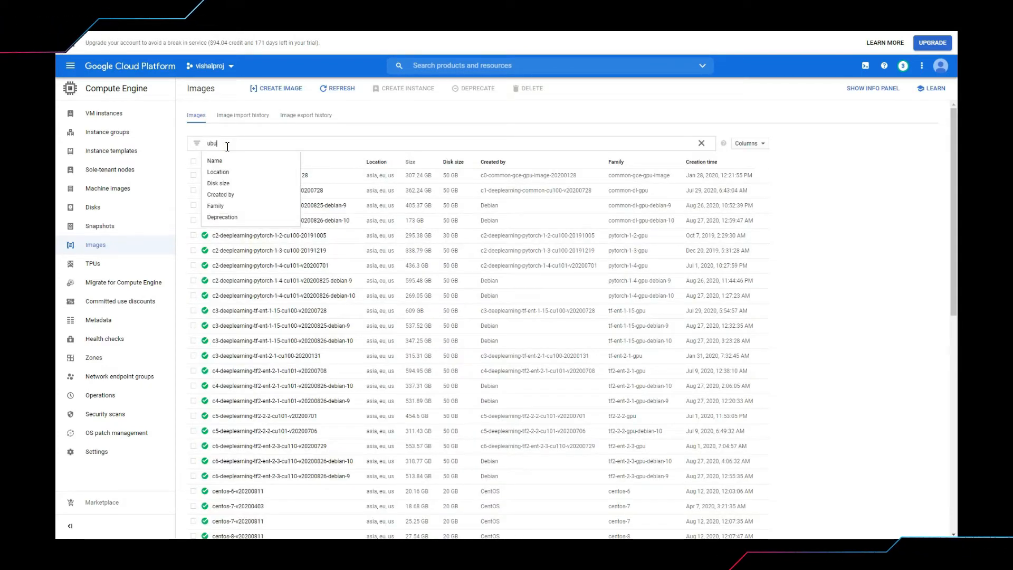
pyautogui.write('nut')
pyautogui.press('Return')
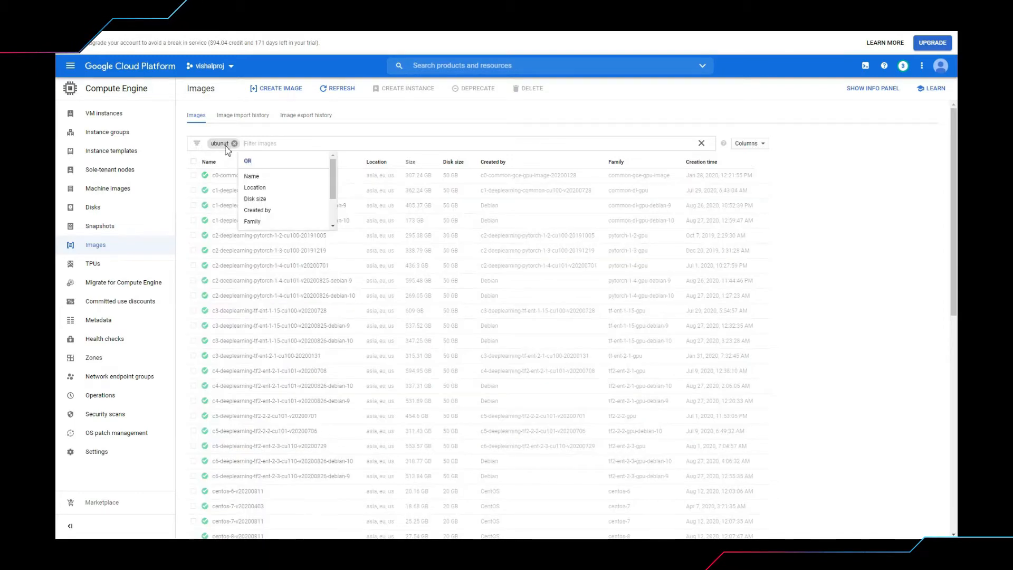
pyautogui.click(234, 143)
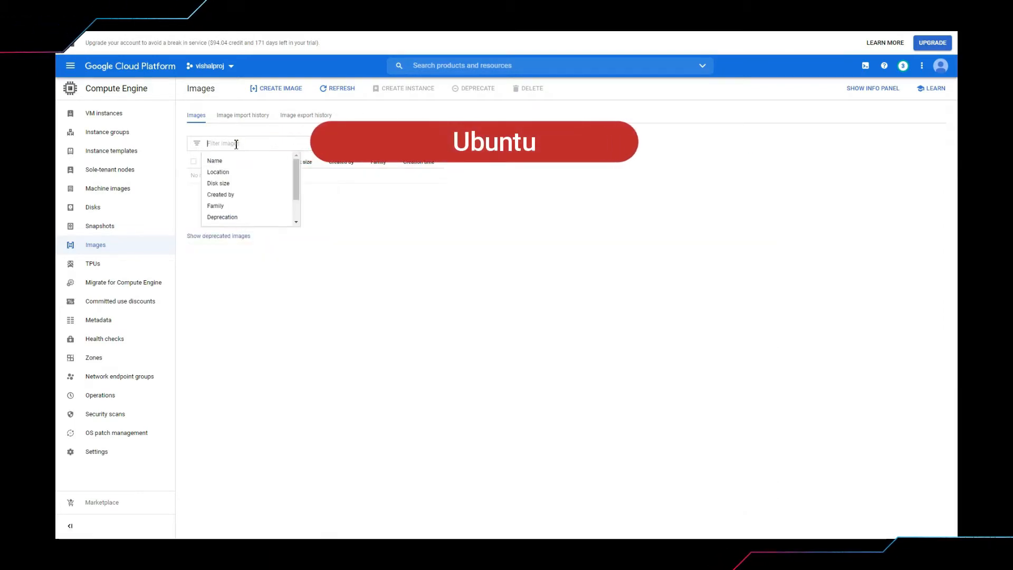
# Step: Filter the images list by the term ubuntu
pyautogui.write('ubuntu')
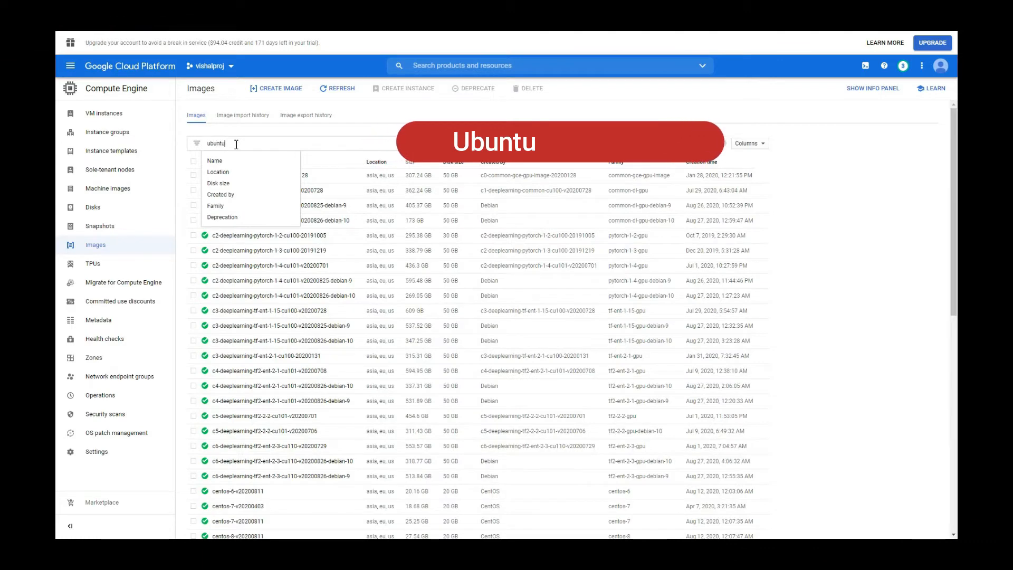
pyautogui.press('Return')
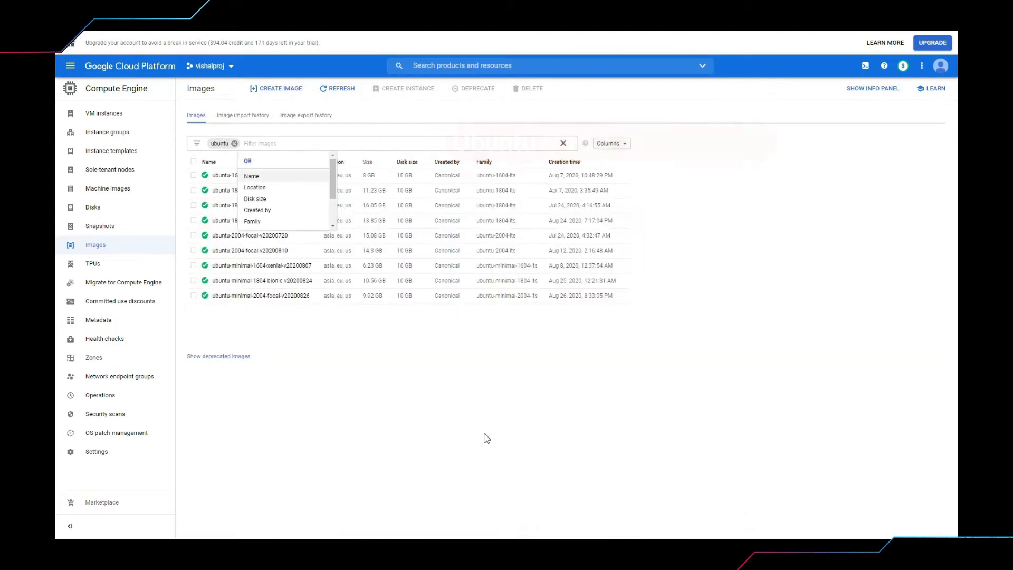
pyautogui.click(471, 432)
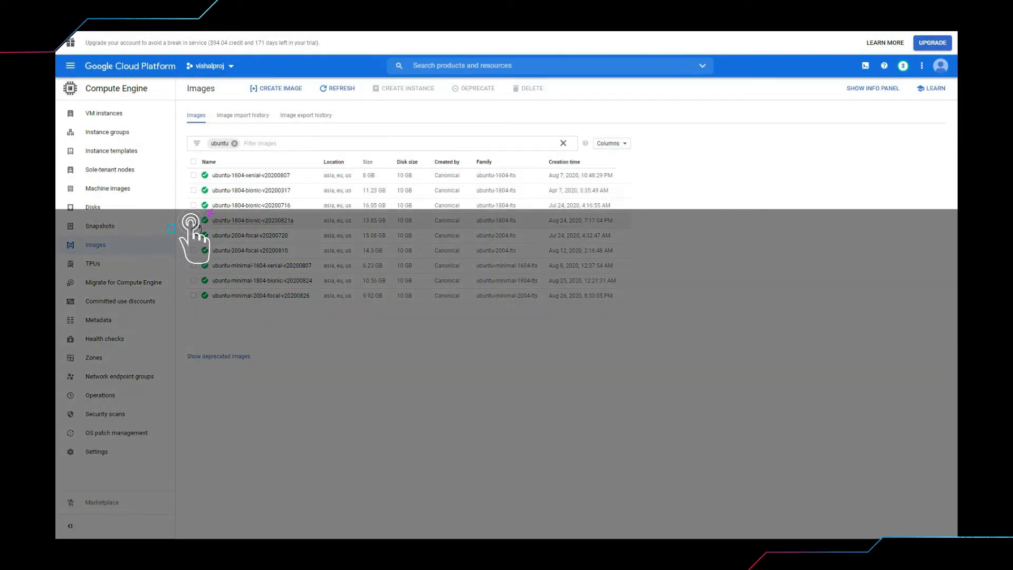
# Step: Start a new VM instance from the ubuntu-1804-bionic-v20200821a image and name it myfirstvm
pyautogui.click(193, 220)
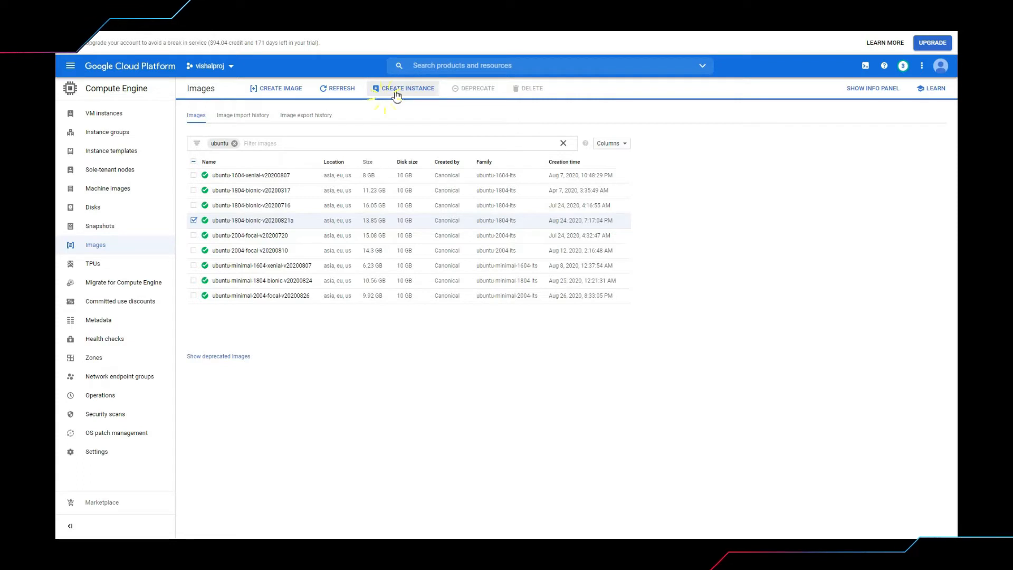
pyautogui.click(396, 94)
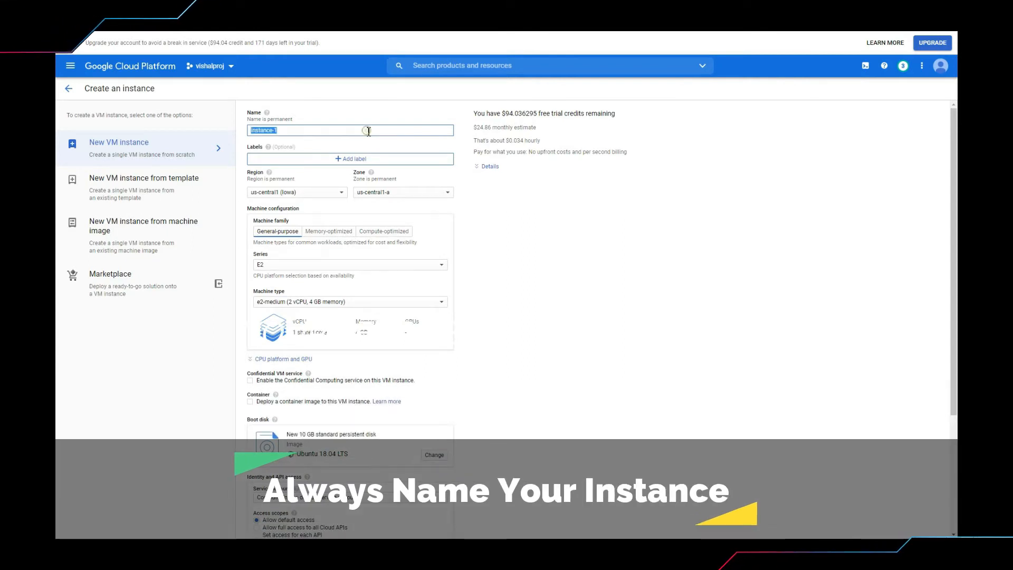
pyautogui.write('m')
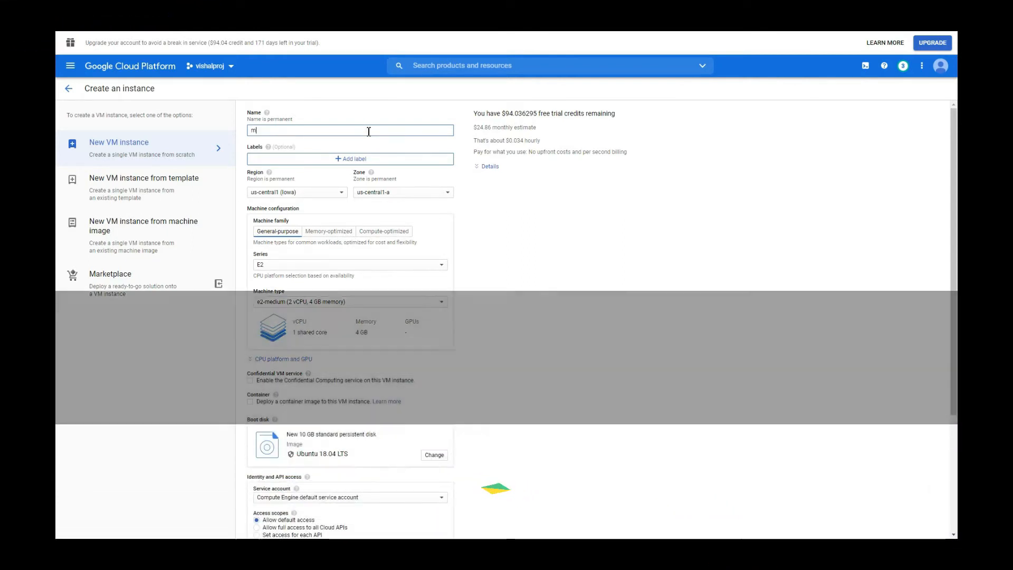
pyautogui.write('yfrs')
pyautogui.press('BackSpace')
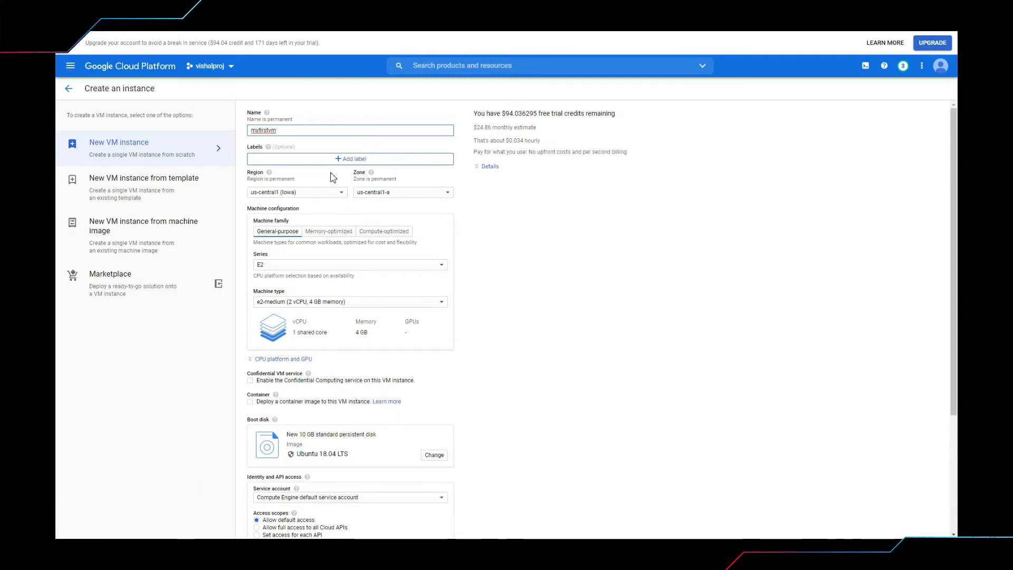
# Step: Review the zones and regions available for the new instance, keeping the current selections
pyautogui.scroll(-1, 380, 199)
pyautogui.scroll(1, 362, 177)
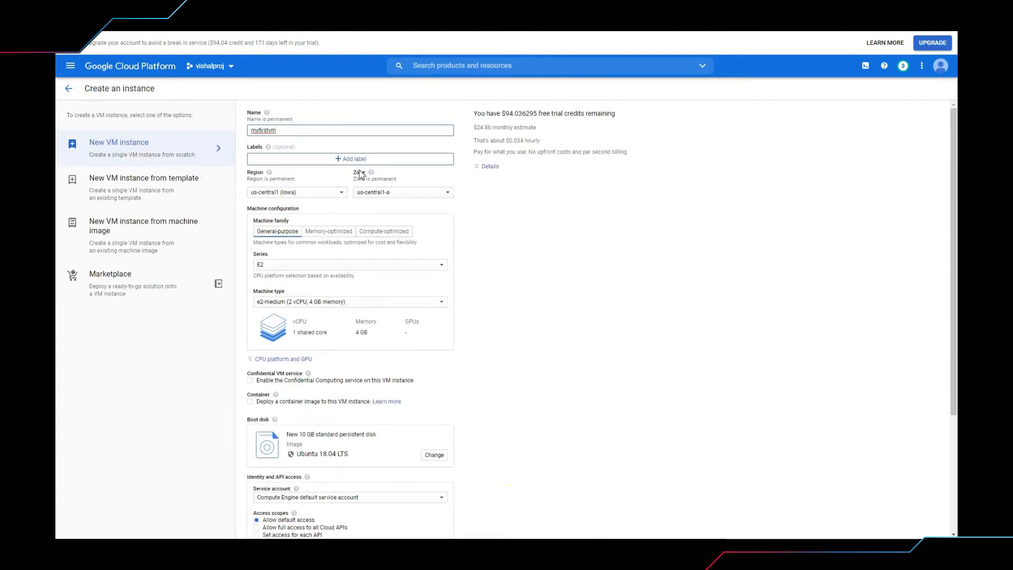
pyautogui.click(399, 199)
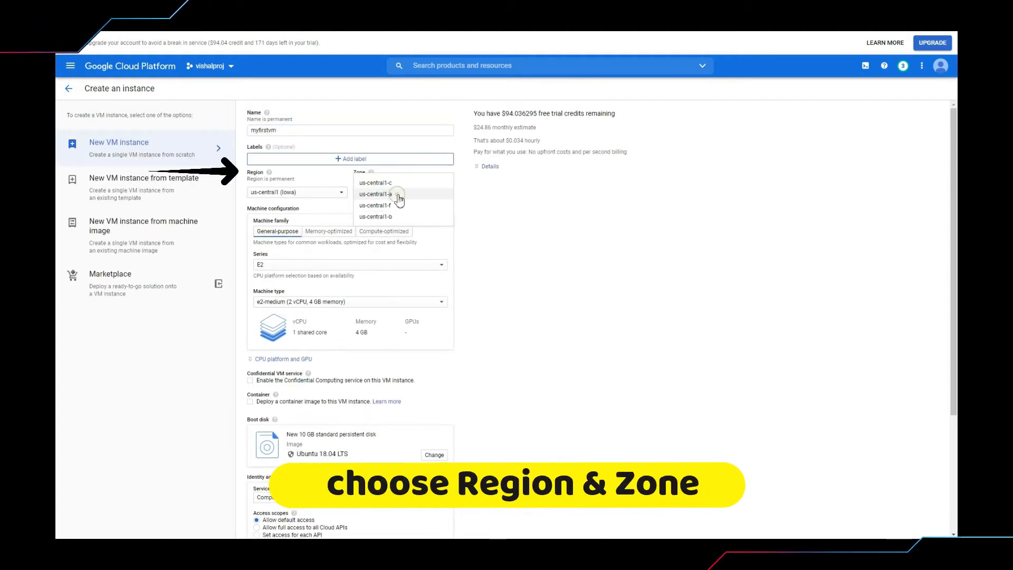
pyautogui.click(508, 226)
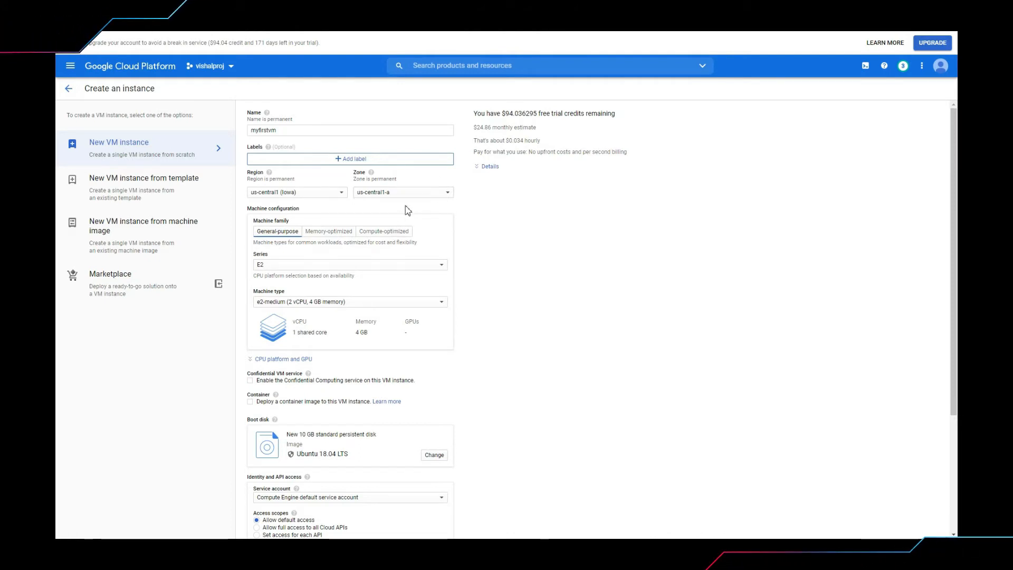
pyautogui.click(280, 192)
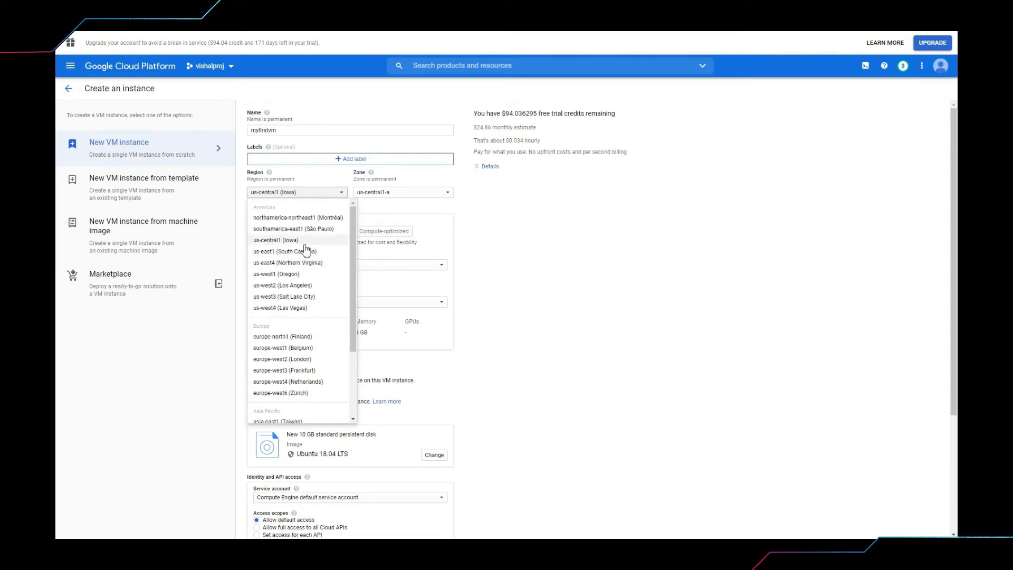
pyautogui.scroll(-4, 310, 284)
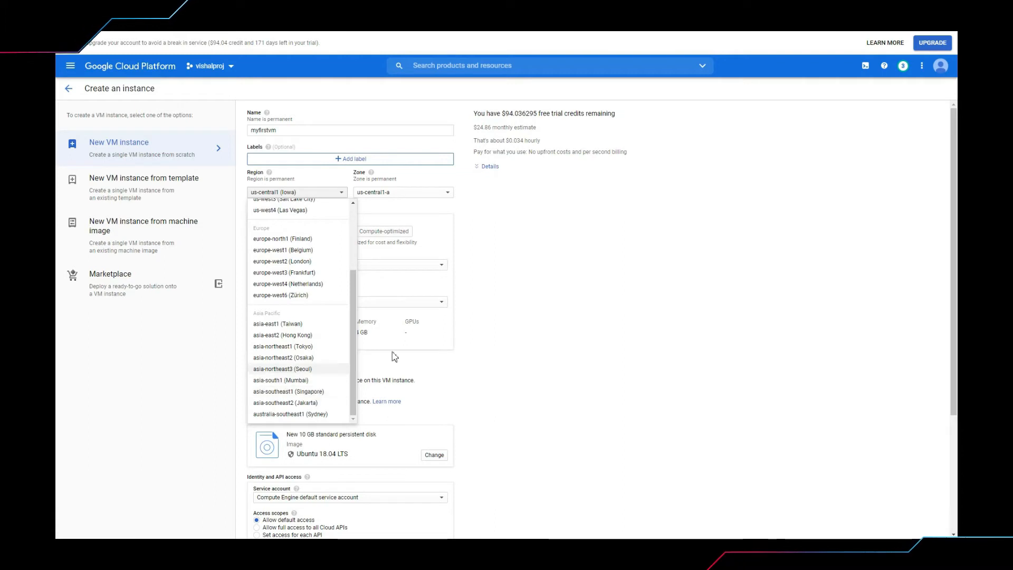
pyautogui.click(579, 326)
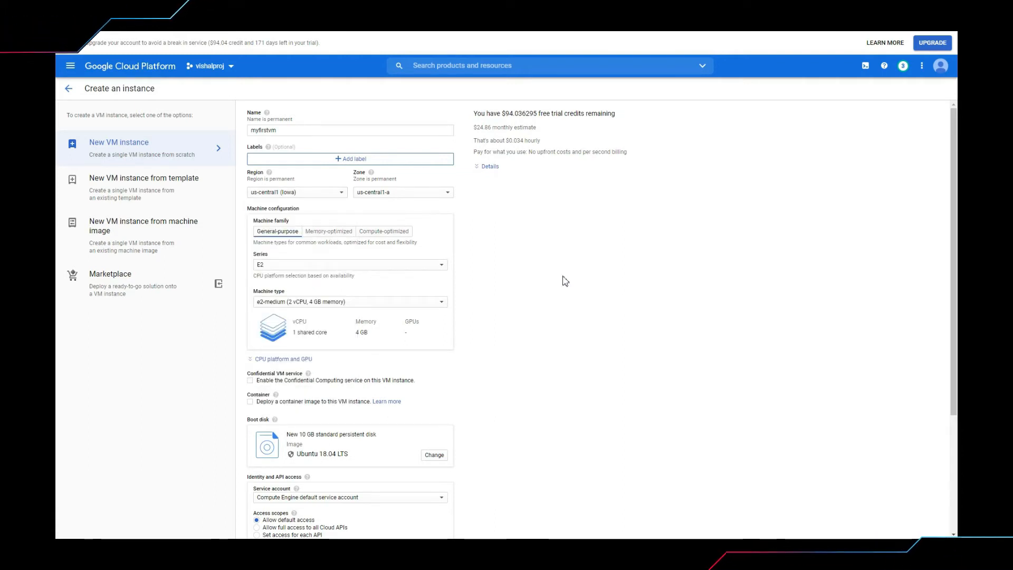
# Step: Review the series options offered for the General-purpose machine family
pyautogui.scroll(-3, 539, 279)
pyautogui.scroll(3, 522, 274)
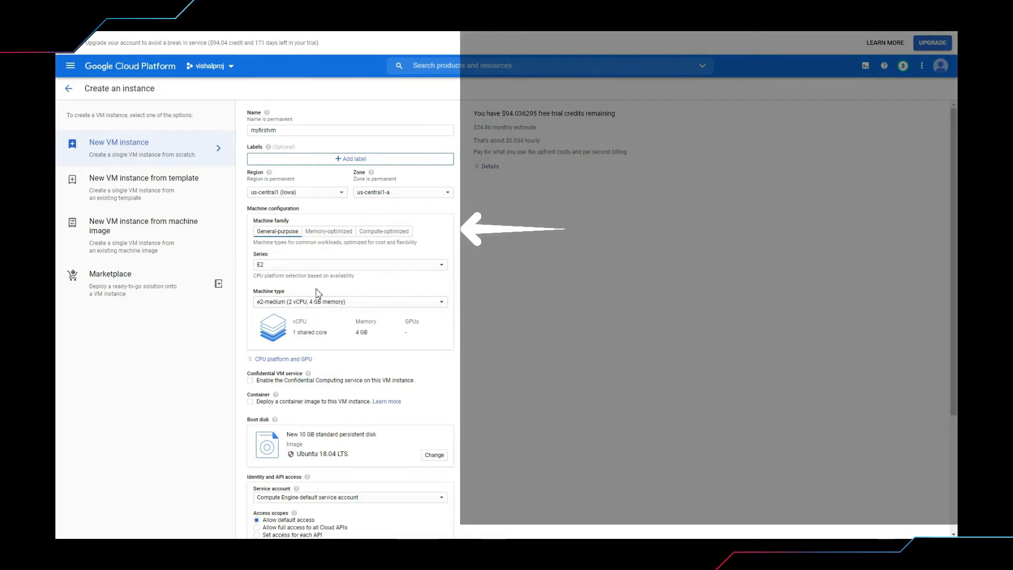
pyautogui.click(317, 268)
pyautogui.scroll(-1, 327, 316)
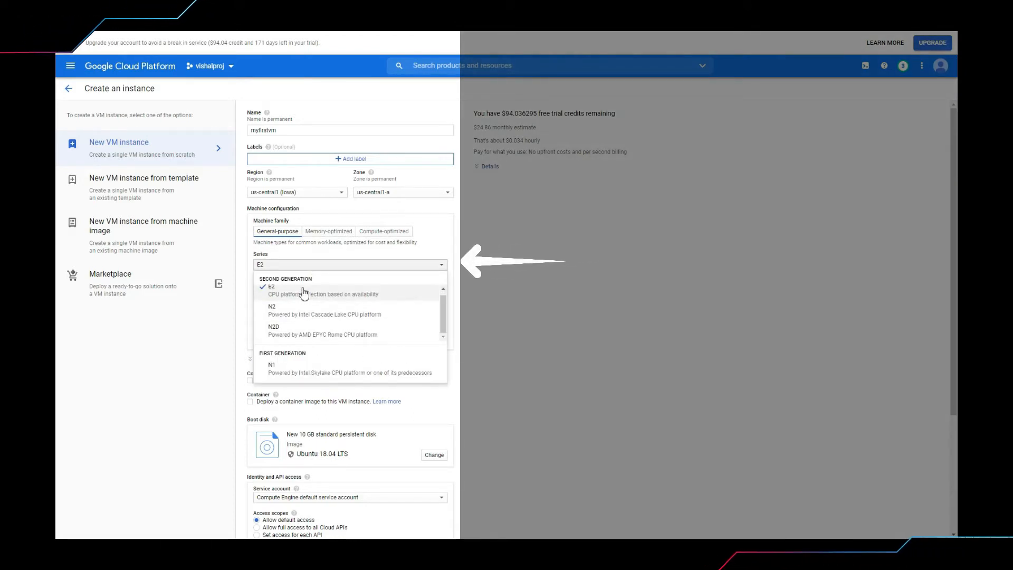
pyautogui.click(328, 232)
# Step: Look through the machine types of the Memory-optimized family and set the machine family back to General-purpose
pyautogui.click(329, 232)
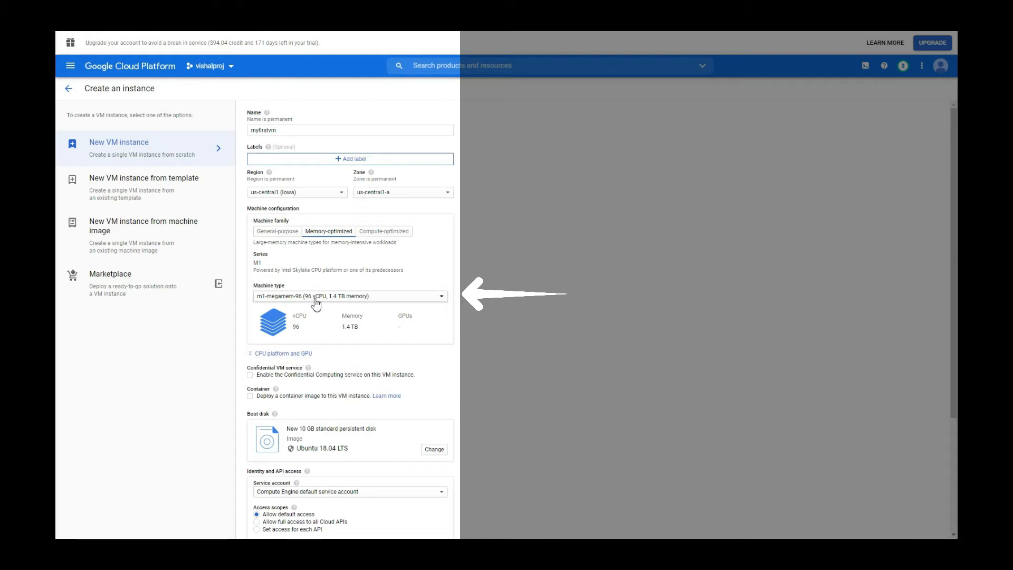
pyautogui.click(316, 298)
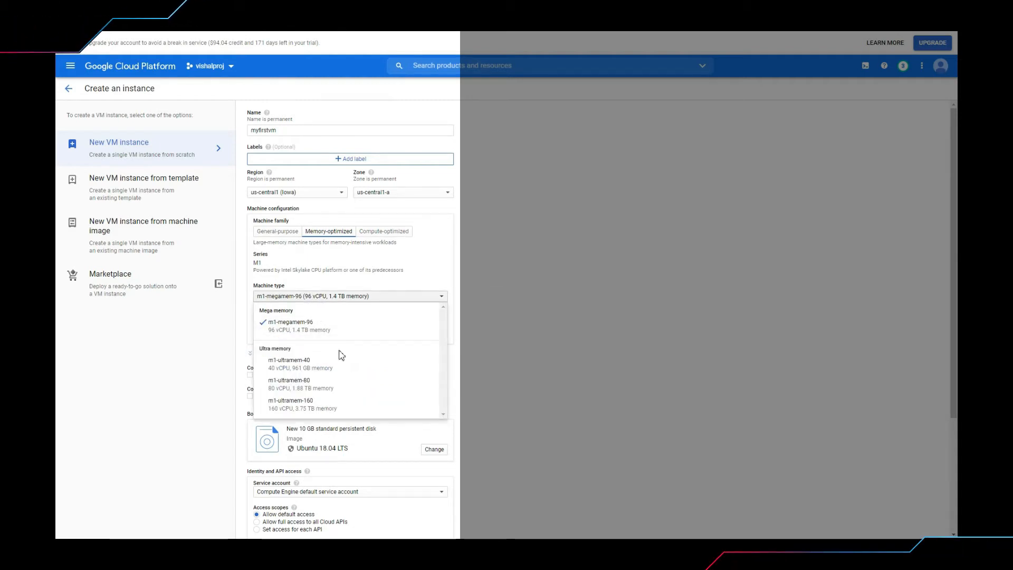
pyautogui.scroll(-2, 339, 355)
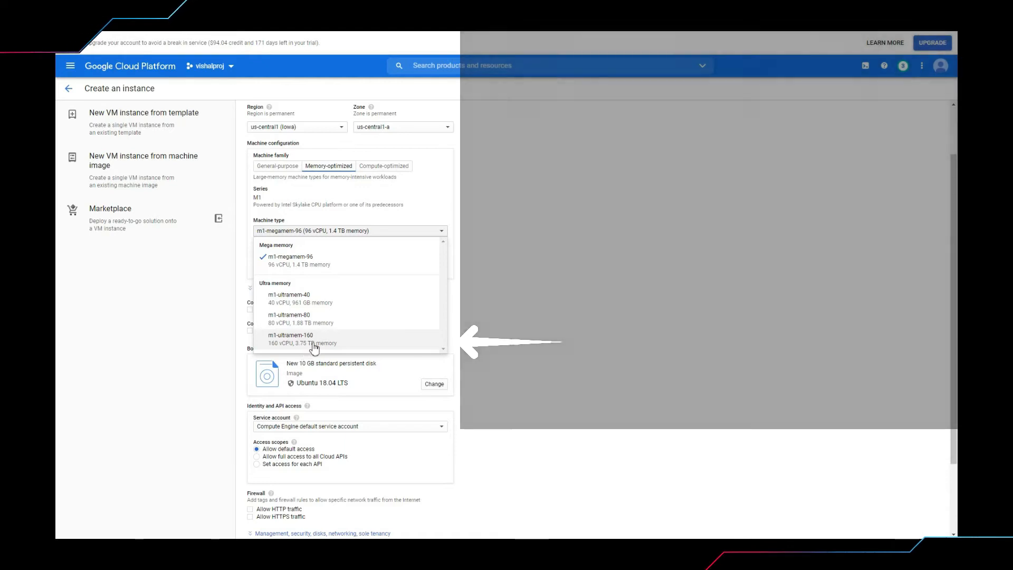
pyautogui.click(529, 298)
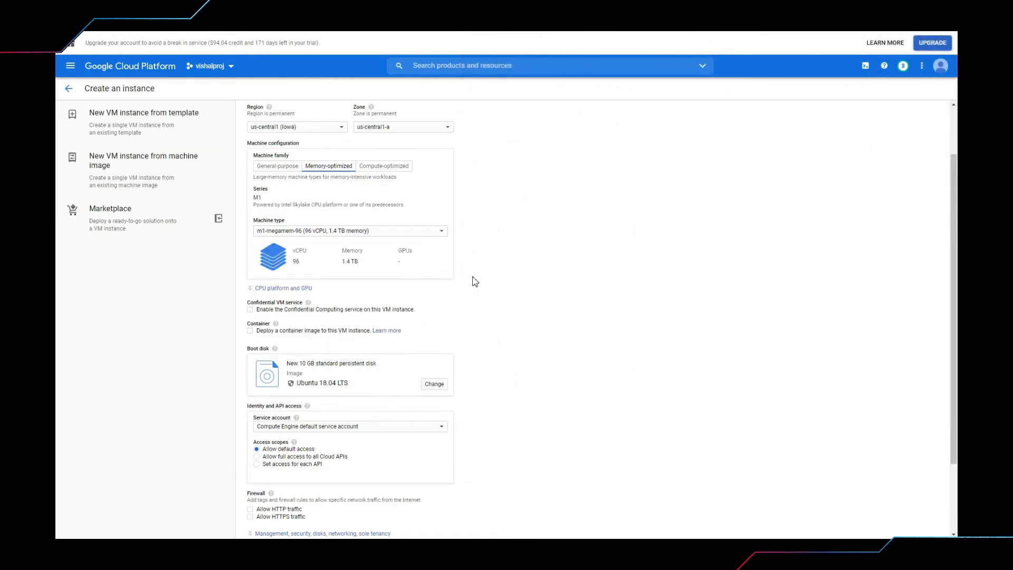
pyautogui.scroll(2, 469, 233)
pyautogui.click(284, 230)
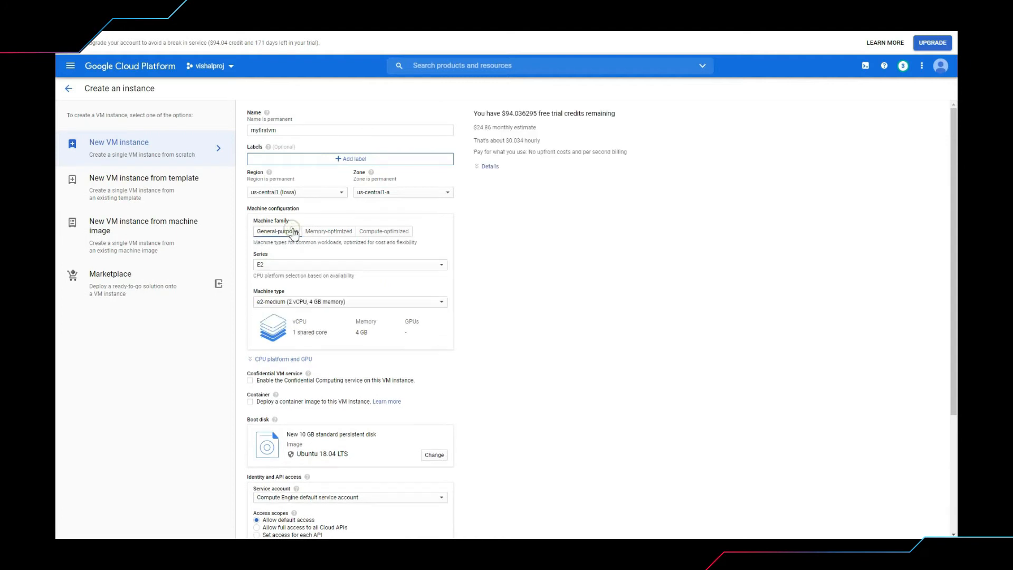
# Step: Examine the General-purpose series choices once more, along with the vCPU and memory of the selected machine type
pyautogui.click(332, 267)
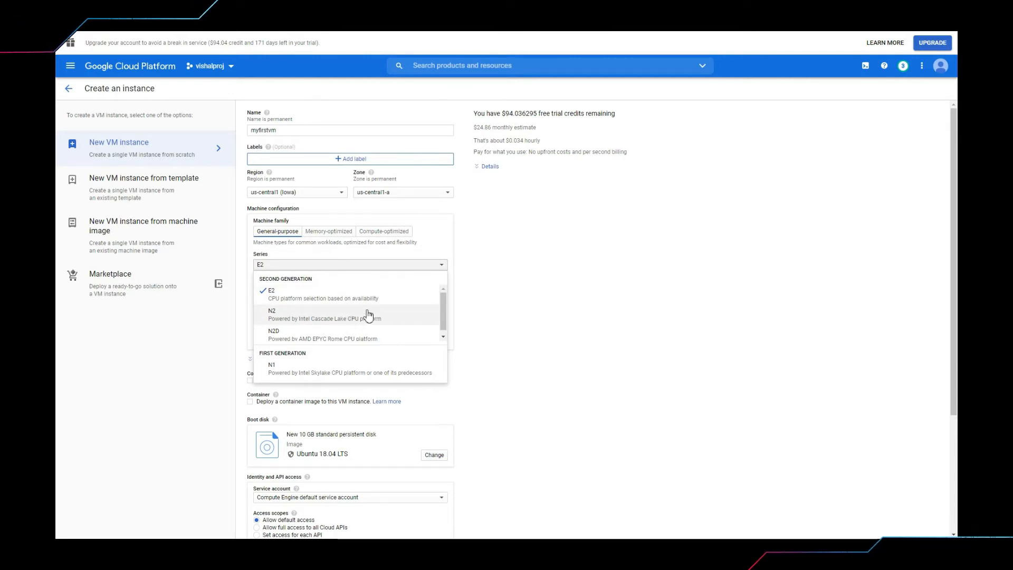
pyautogui.click(481, 310)
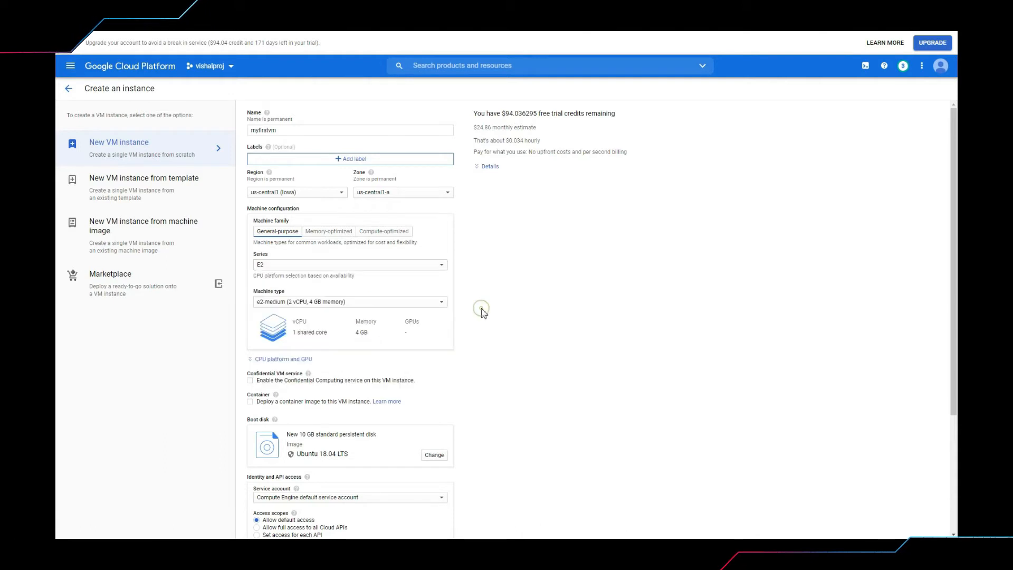
pyautogui.doubleClick(298, 332)
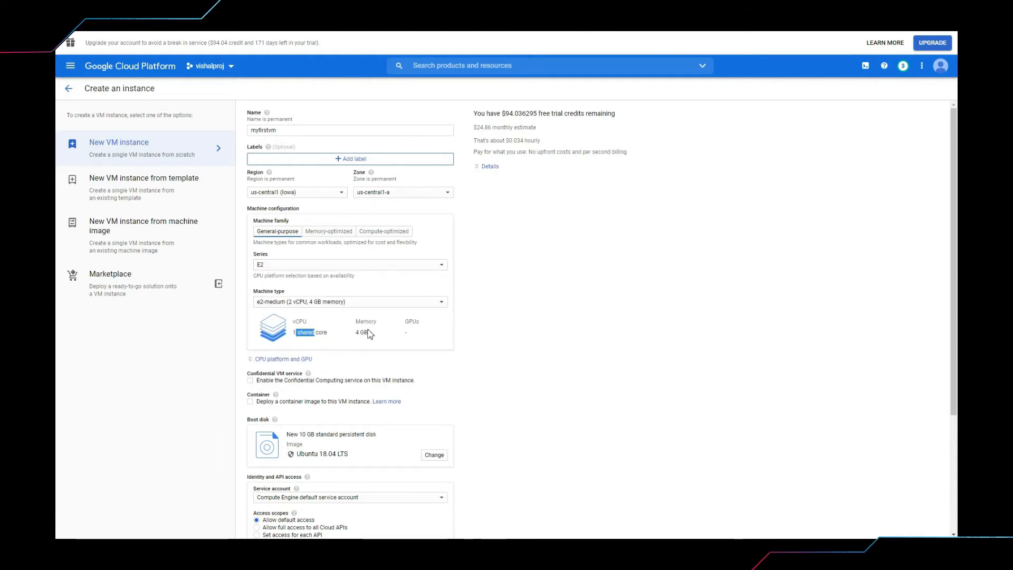
# Step: Examine the boot disk image and the access and firewall settings of the new instance
pyautogui.scroll(-1, 369, 333)
pyautogui.scroll(-1, 341, 330)
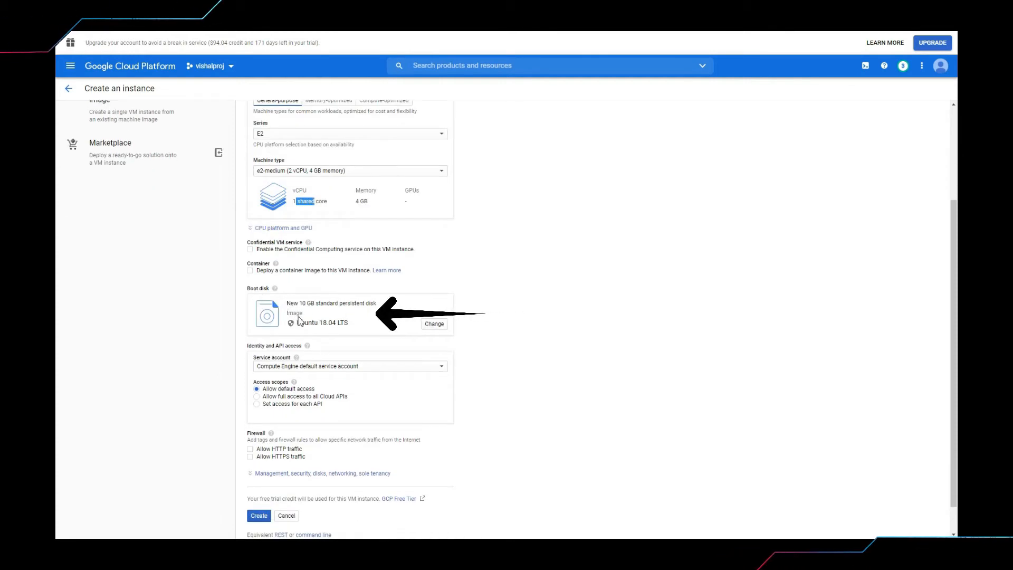
pyautogui.moveTo(318, 328); pyautogui.dragTo(343, 331)
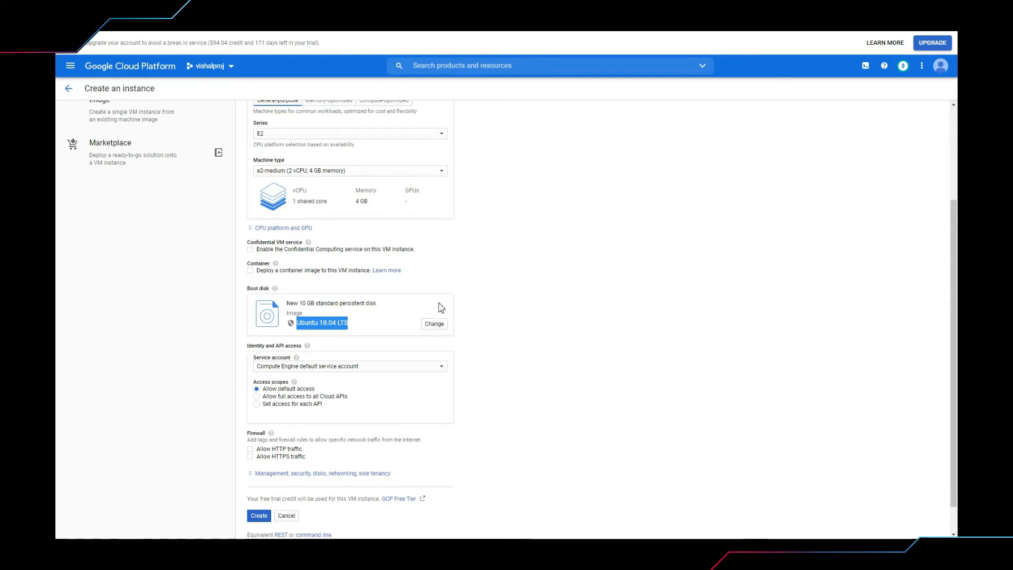
pyautogui.scroll(-1, 441, 308)
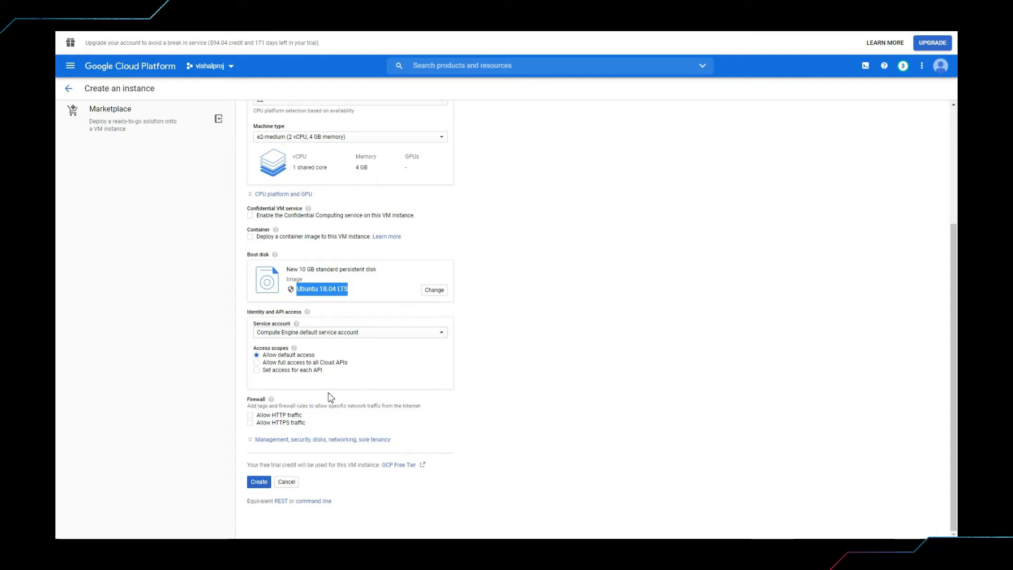
# Step: Allow the instance full access to all Cloud APIs and let both HTTP and HTTPS traffic through the firewall
pyautogui.click(289, 363)
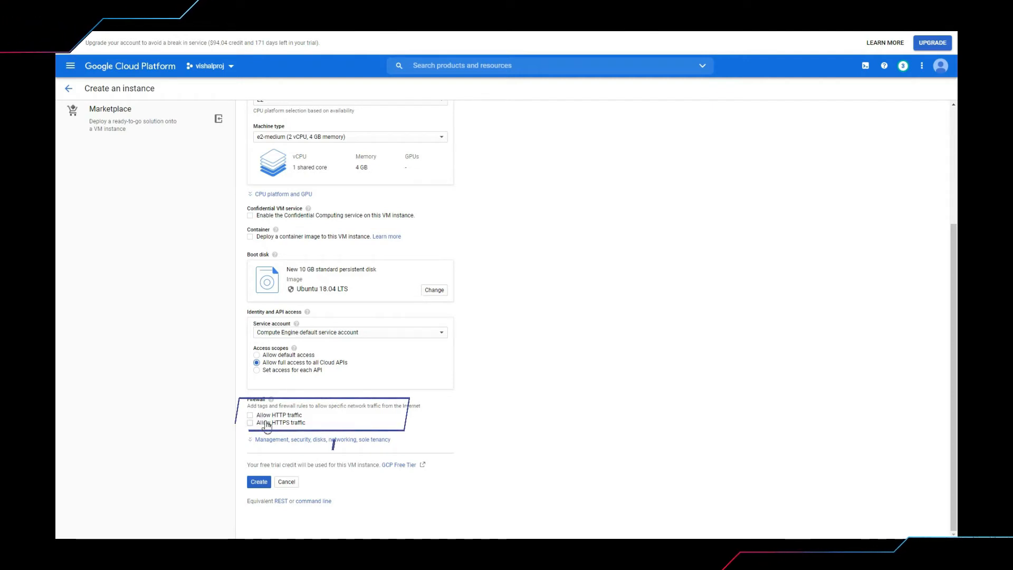
pyautogui.click(250, 416)
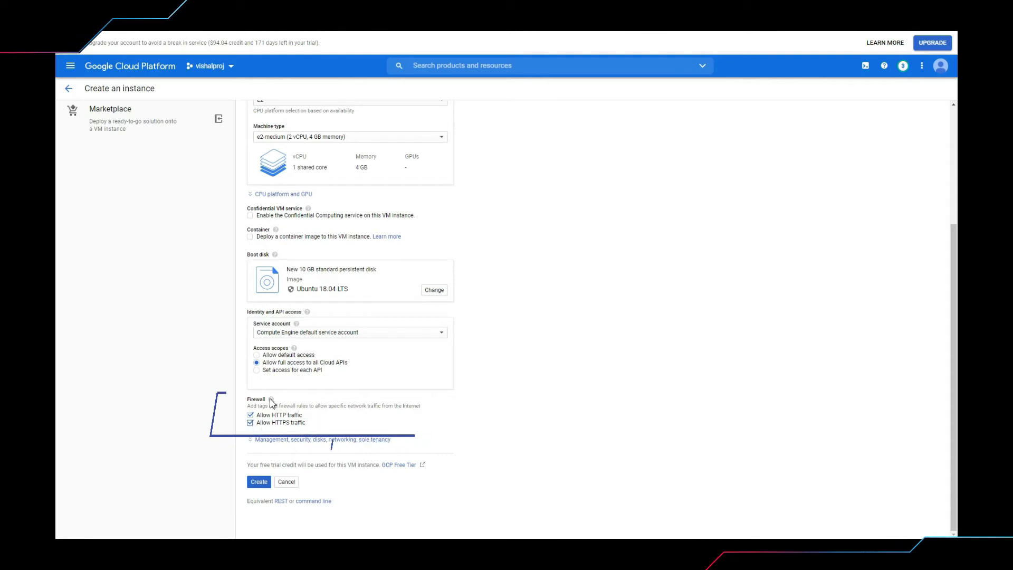
# Step: Expand the additional instance settings and look through the management, security and disk options
pyautogui.click(316, 442)
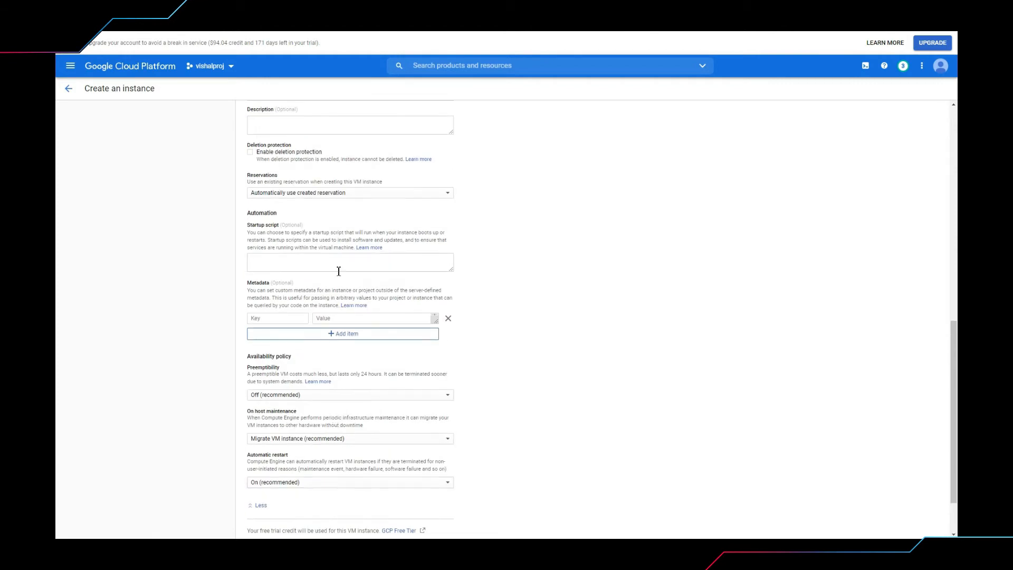
pyautogui.scroll(4, 339, 268)
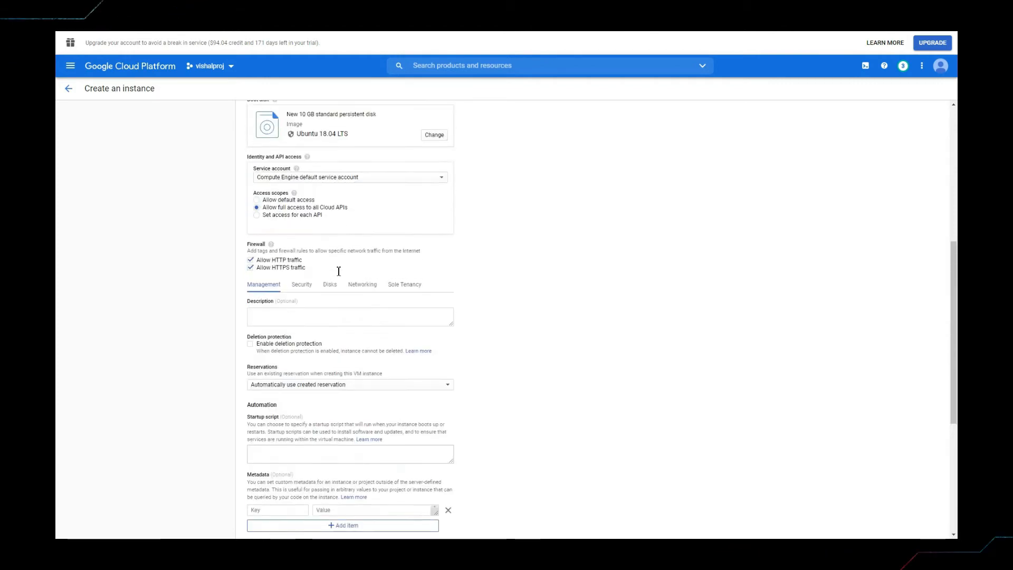
pyautogui.click(302, 292)
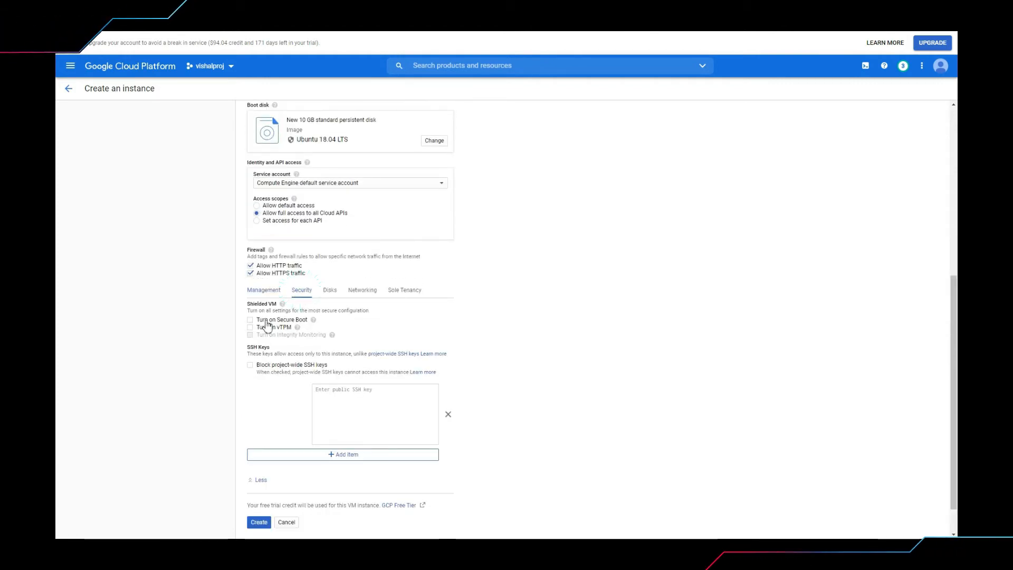
pyautogui.click(329, 291)
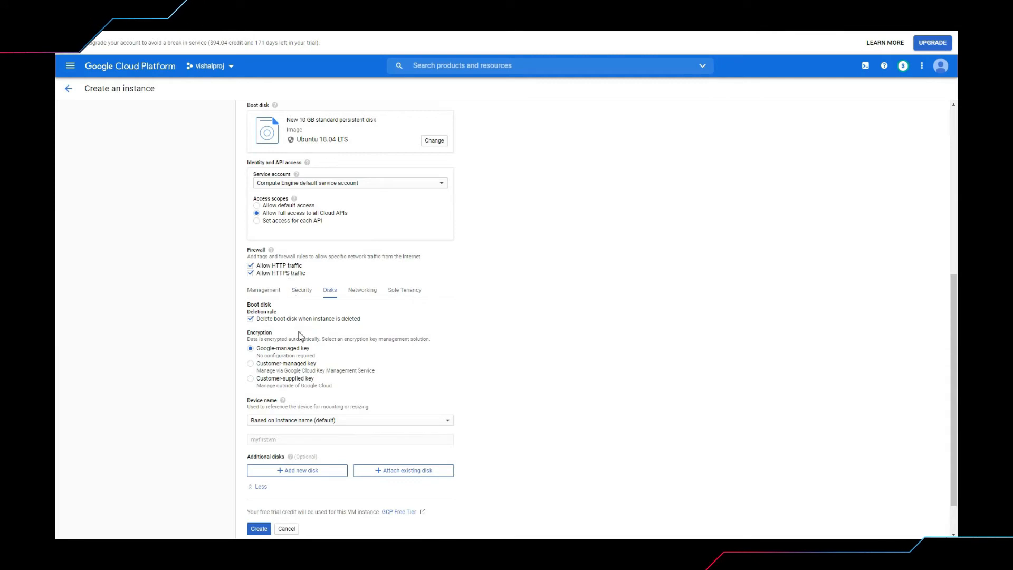
pyautogui.scroll(1, 296, 334)
pyautogui.scroll(-2, 298, 335)
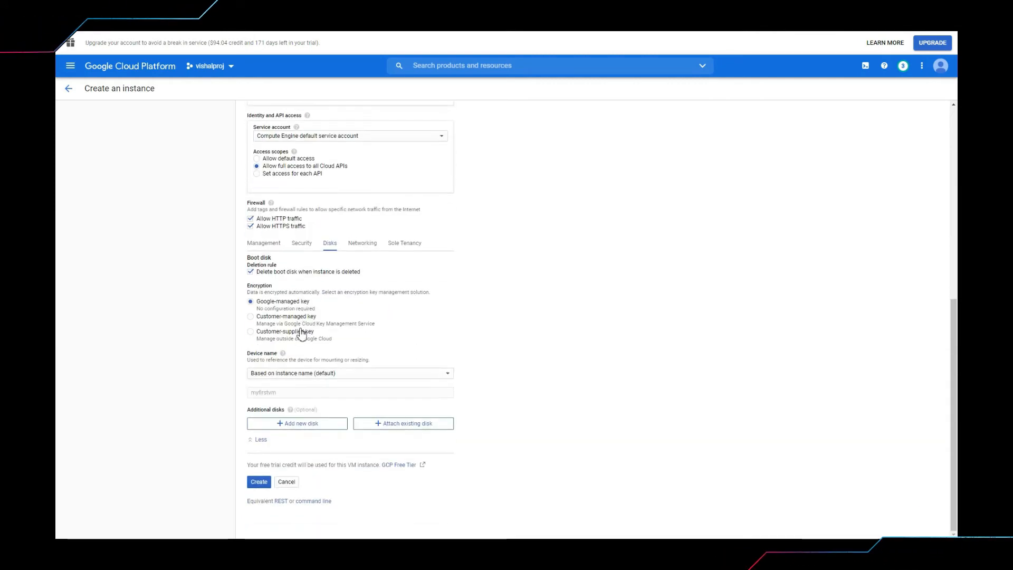
# Step: Examine the monthly and hourly cost estimates for the configured instance
pyautogui.scroll(7, 302, 333)
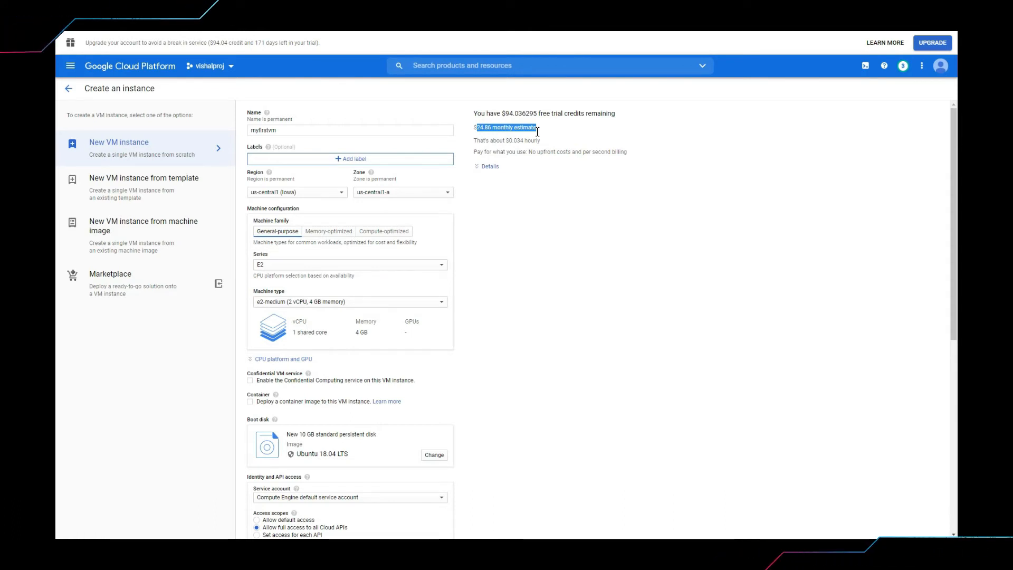
pyautogui.moveTo(539, 141); pyautogui.dragTo(509, 139)
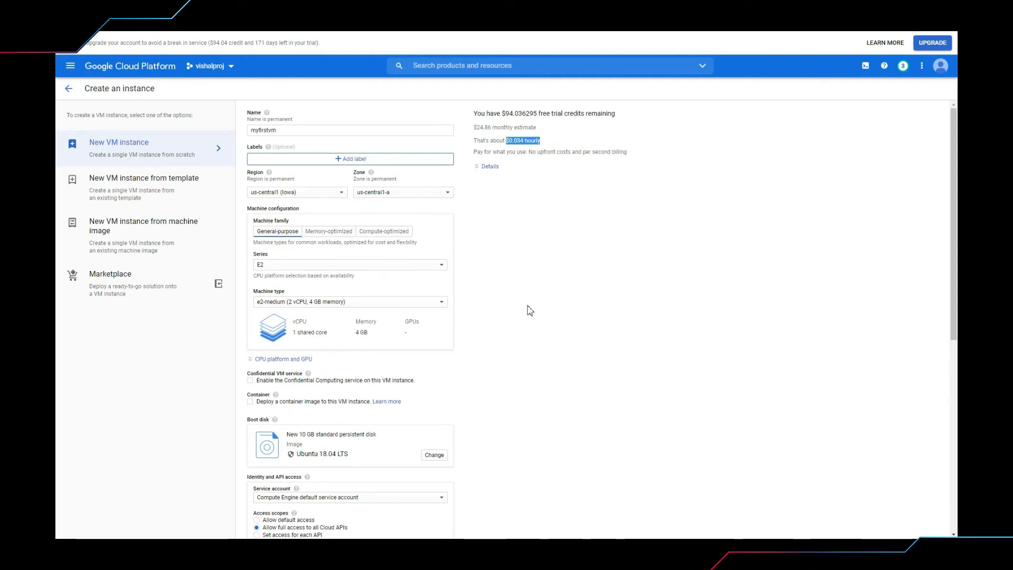
pyautogui.scroll(-7, 527, 310)
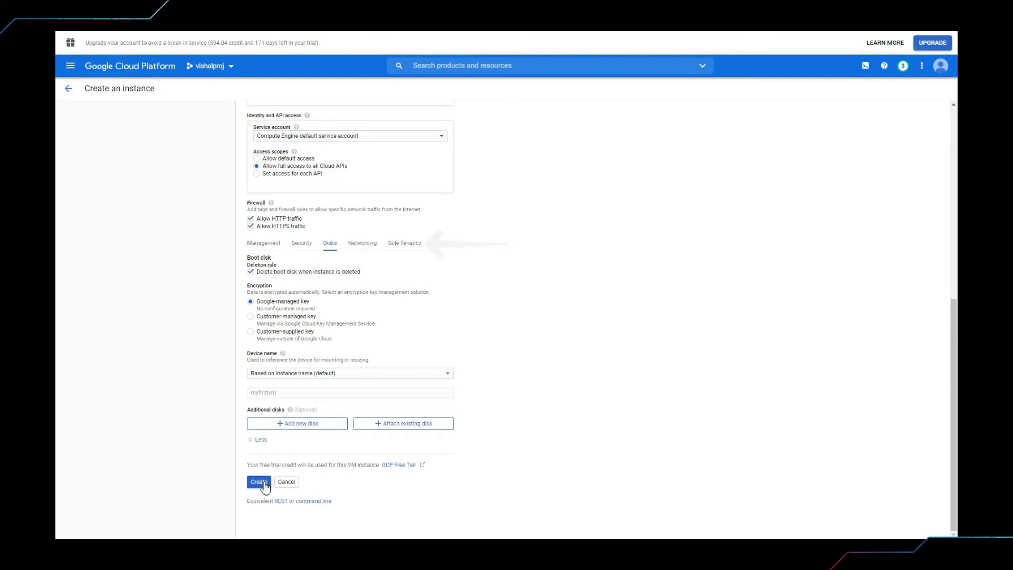
# Step: Try the demo100custom network on the instance's network interface and set the network back to default
pyautogui.click(369, 243)
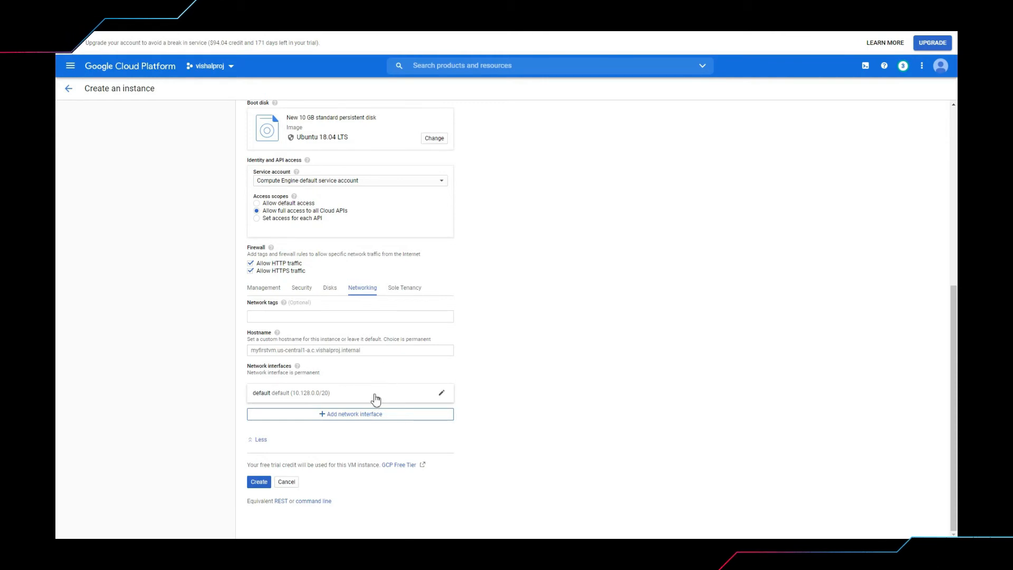
pyautogui.click(443, 394)
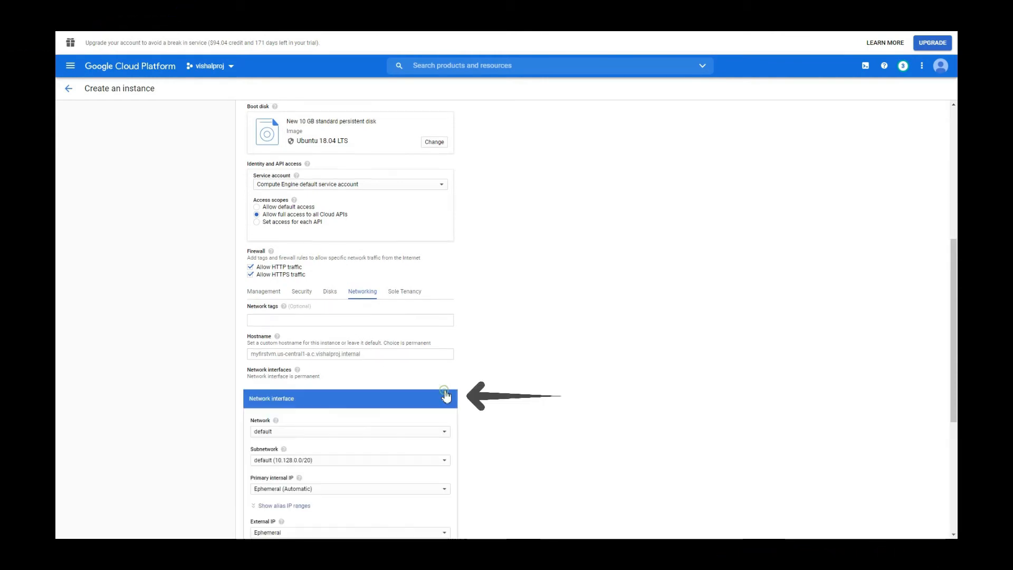
pyautogui.scroll(-4, 464, 390)
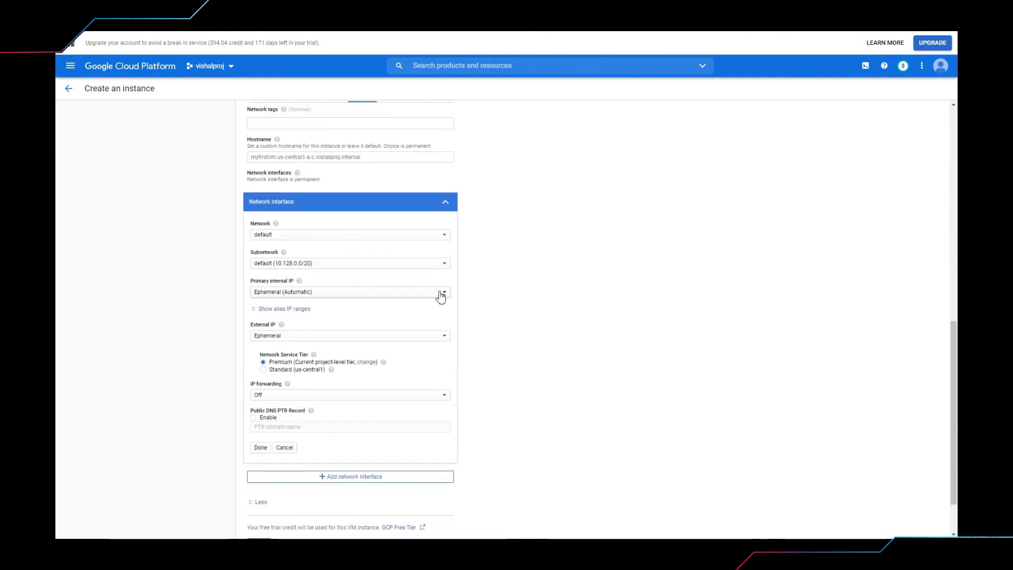
pyautogui.click(425, 235)
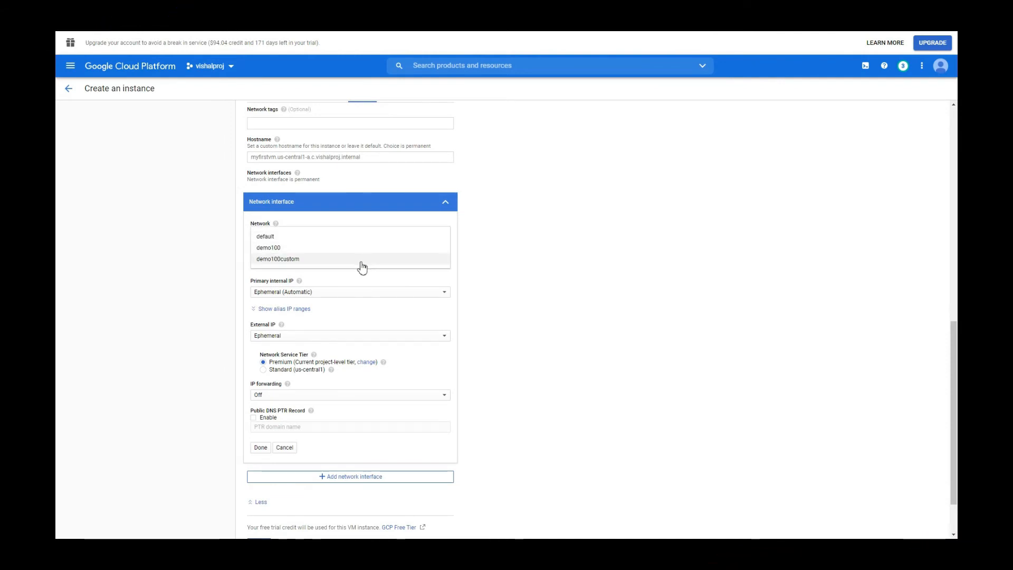
pyautogui.click(287, 259)
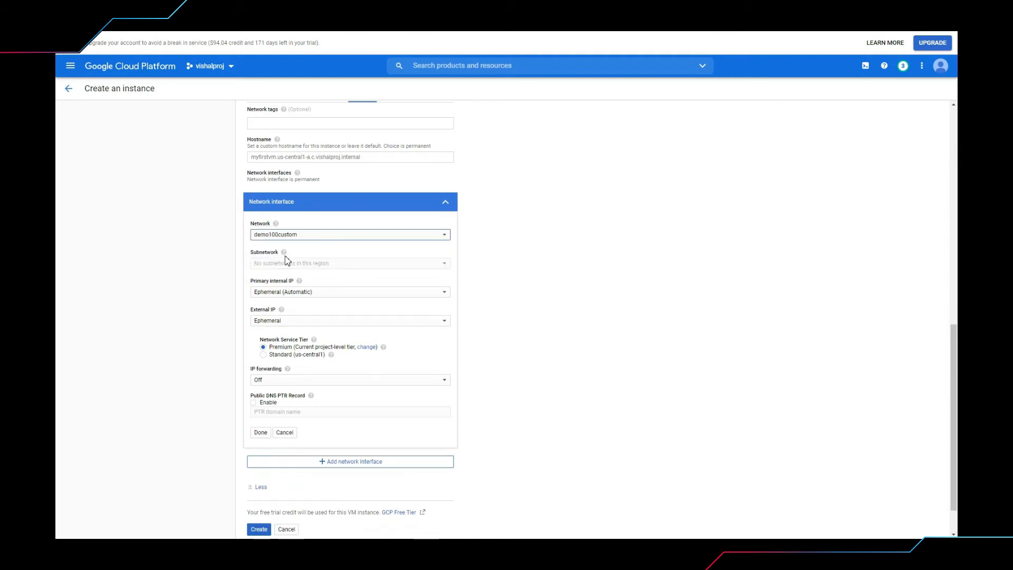
pyautogui.click(309, 241)
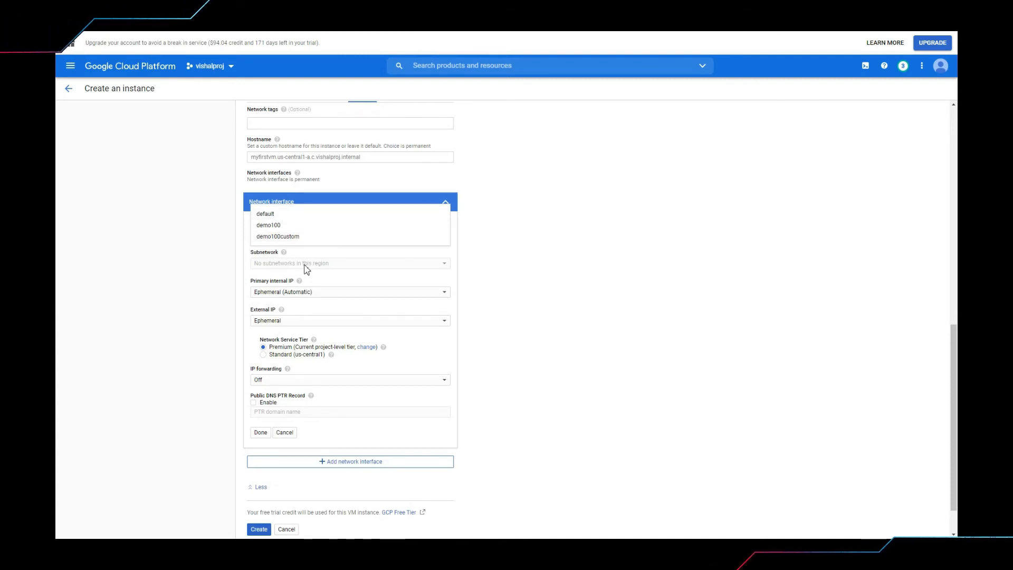
pyautogui.click(305, 265)
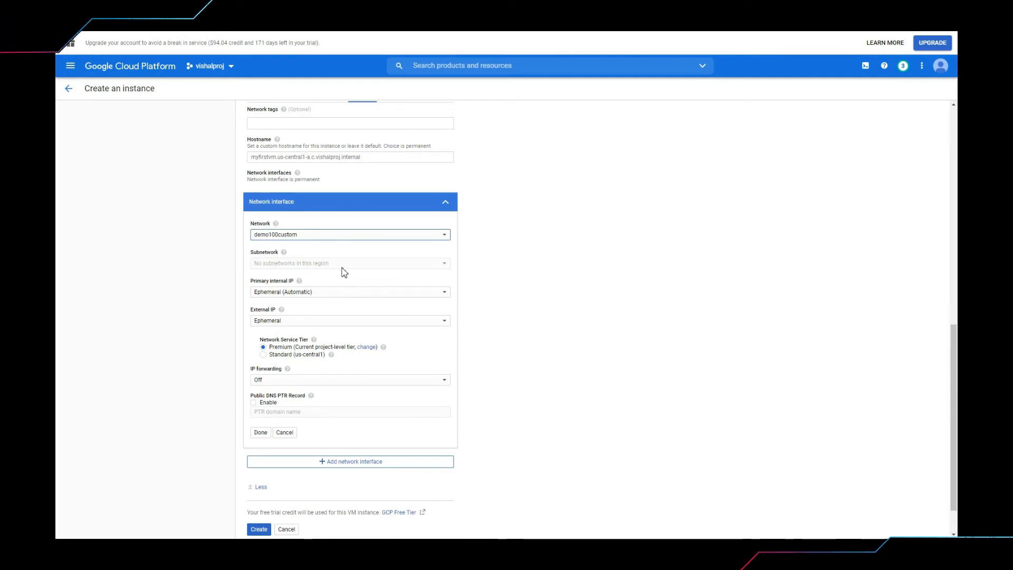
pyautogui.click(332, 236)
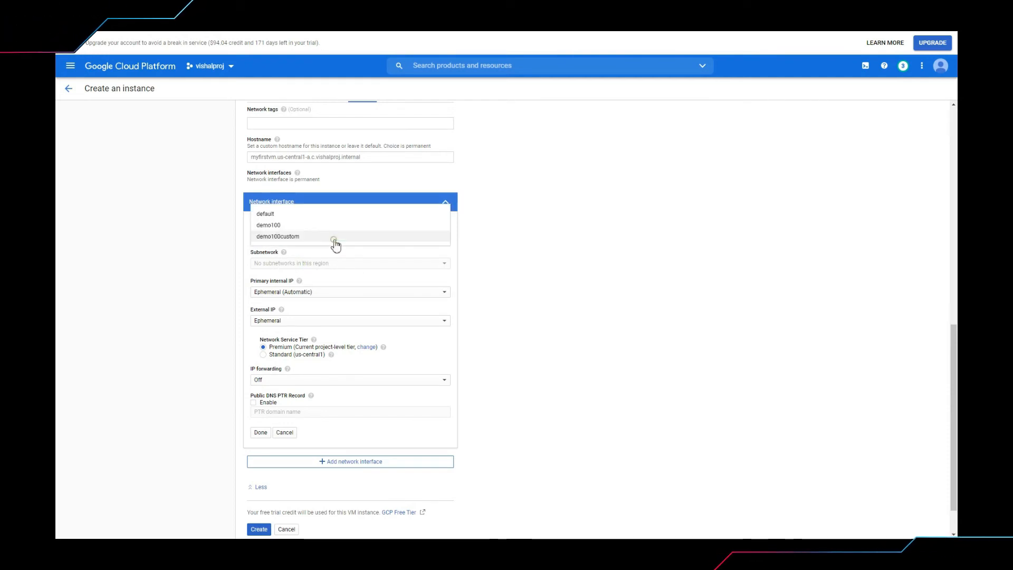
pyautogui.click(318, 218)
# Step: Review the completed instance form and create the myfirstvm instance
pyautogui.scroll(5, 481, 359)
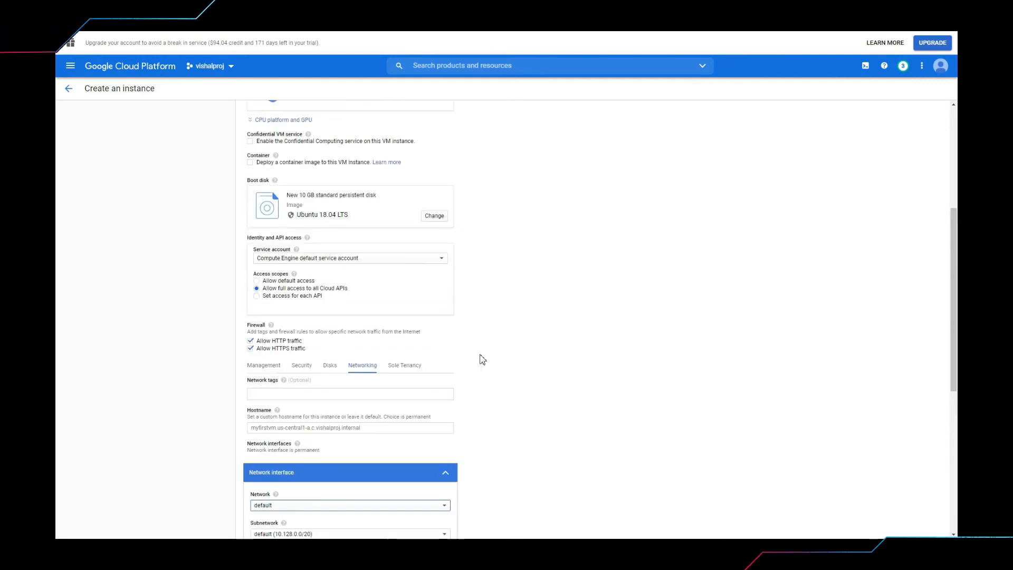
pyautogui.scroll(-4, 481, 358)
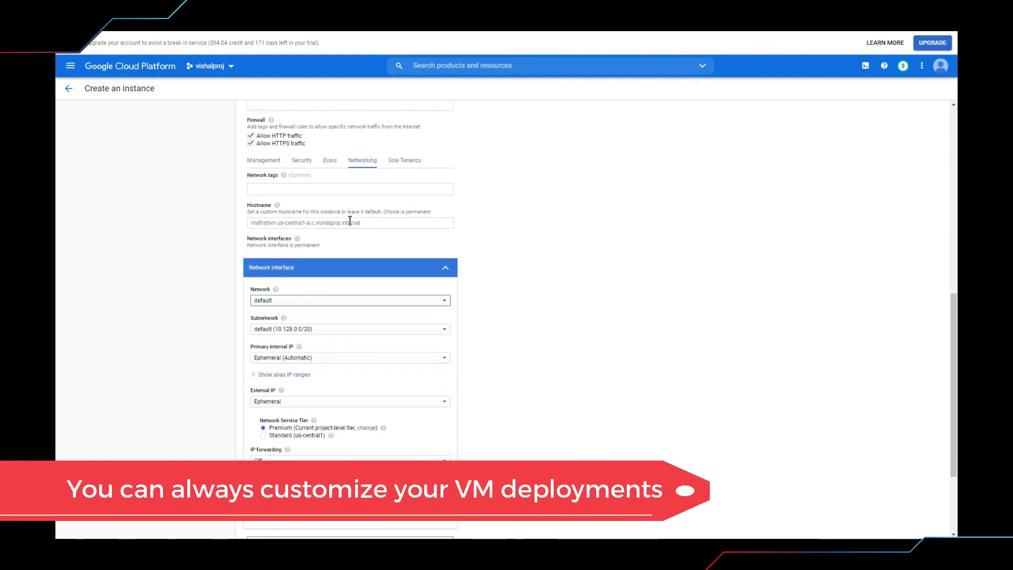
pyautogui.scroll(-1, 224, 396)
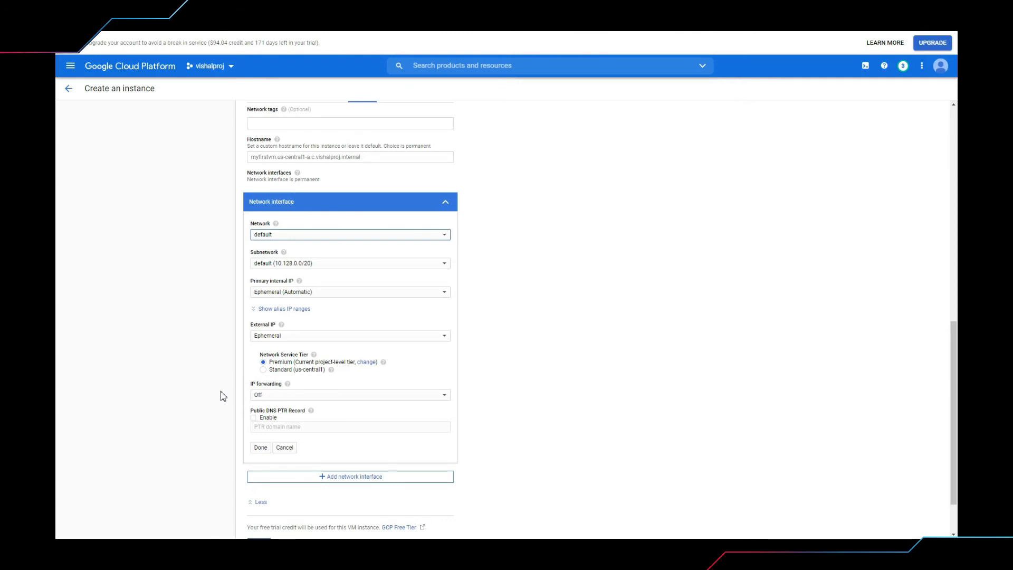
pyautogui.scroll(-1, 334, 264)
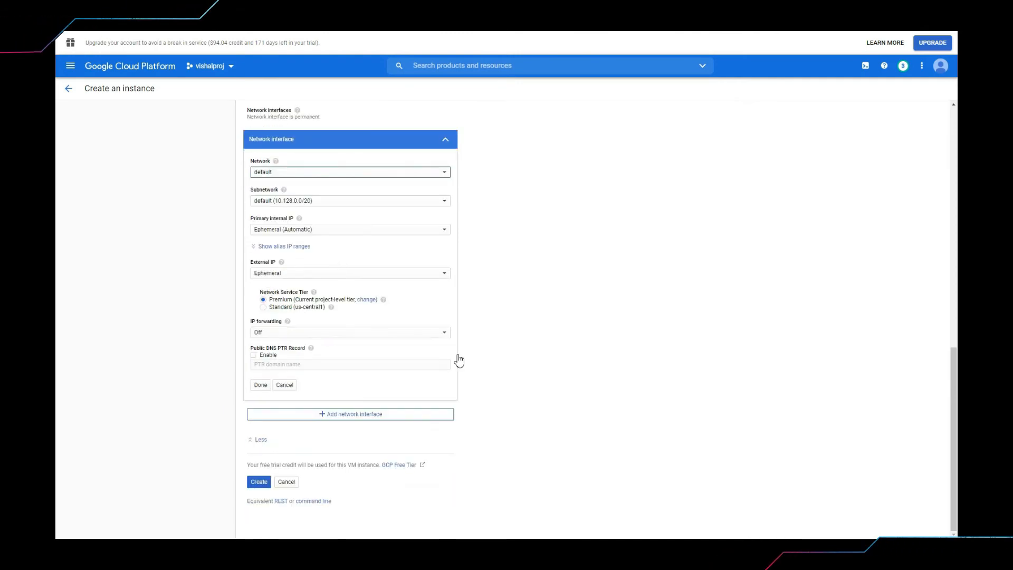
pyautogui.scroll(12, 441, 261)
pyautogui.scroll(-12, 441, 261)
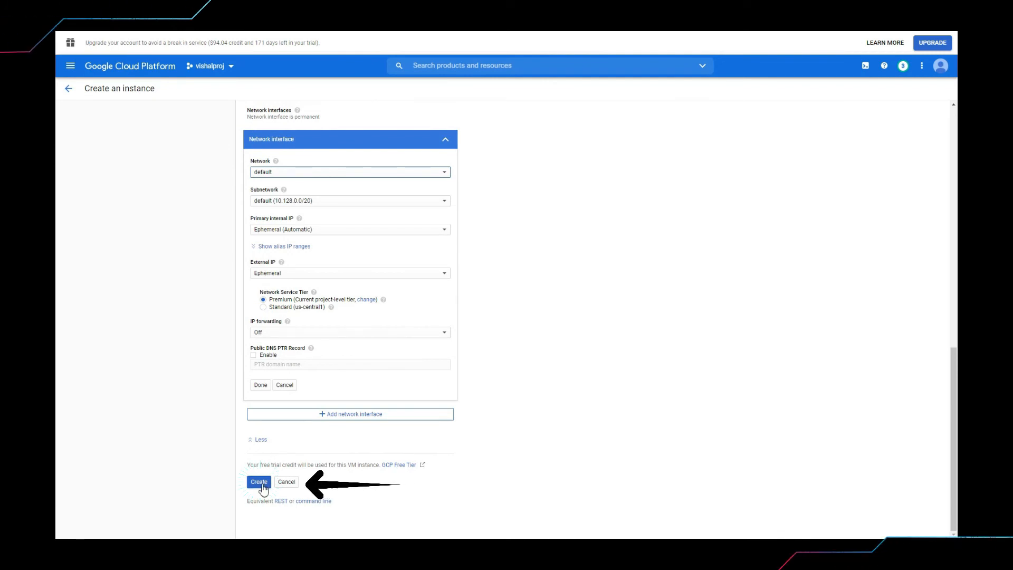
pyautogui.click(261, 483)
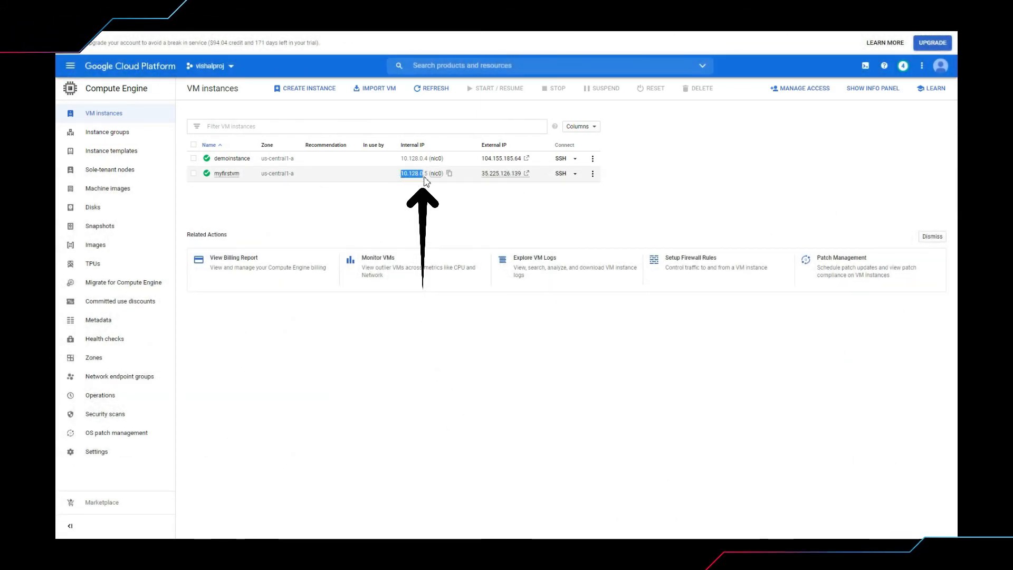
# Step: Check the internal and external IP addresses of myfirstvm in the VM instances list
pyautogui.moveTo(426, 181); pyautogui.dragTo(428, 179)
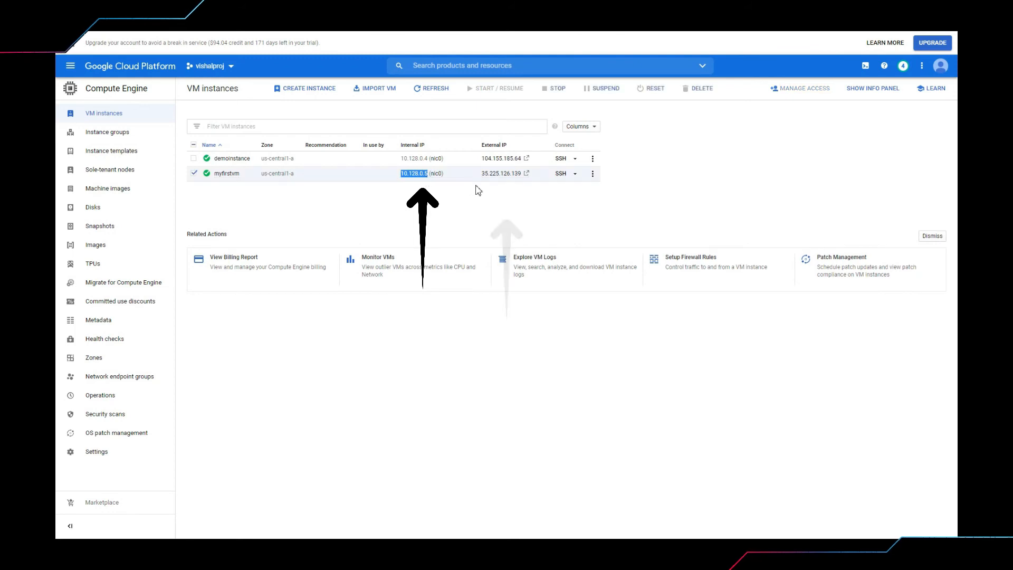
pyautogui.moveTo(481, 174); pyautogui.dragTo(521, 180)
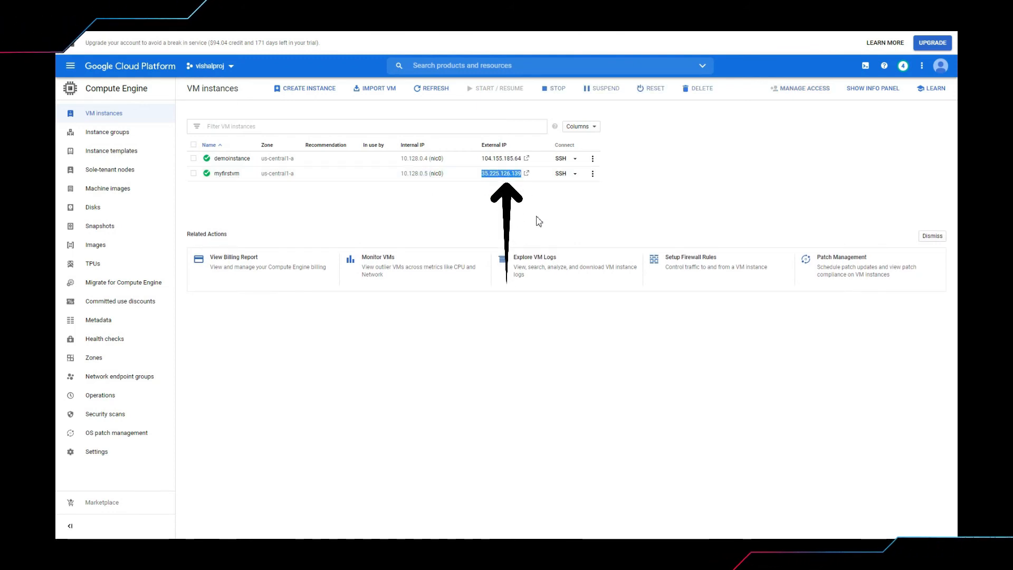
pyautogui.click(535, 216)
# Step: Open the details of the myfirstvm instance and review its configuration and monitoring charts
pyautogui.click(226, 174)
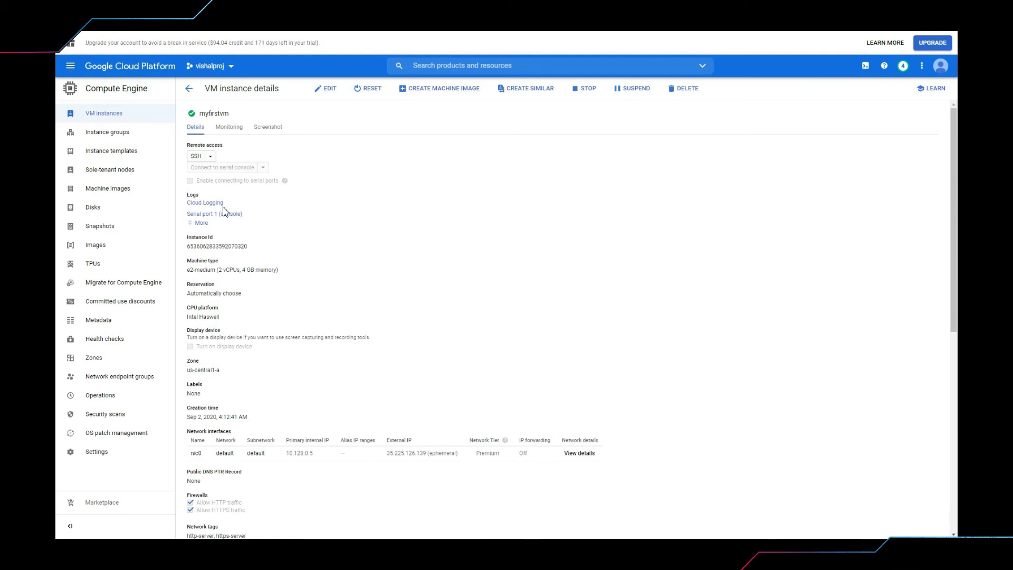
pyautogui.scroll(-2, 200, 211)
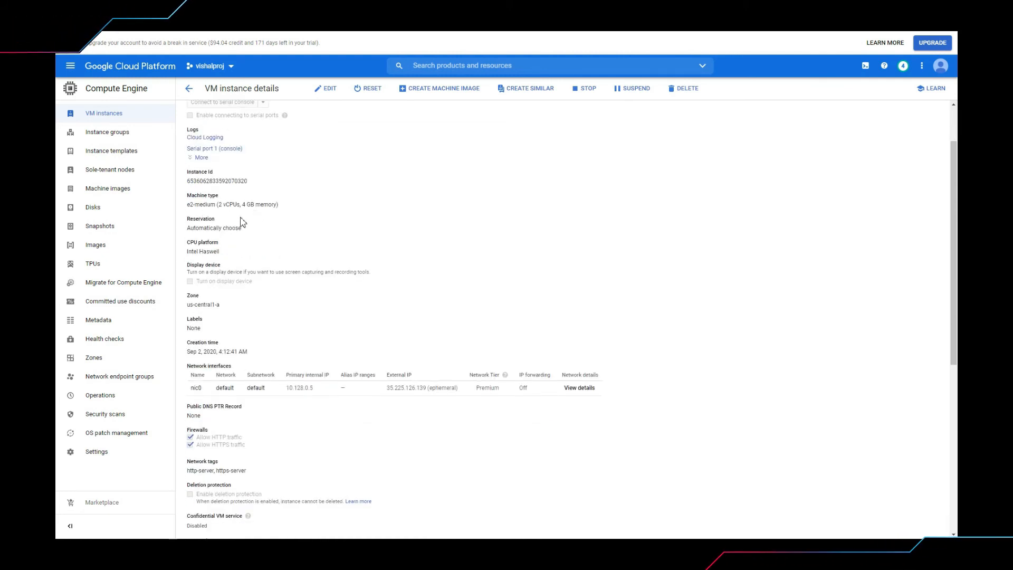
pyautogui.scroll(-2, 244, 214)
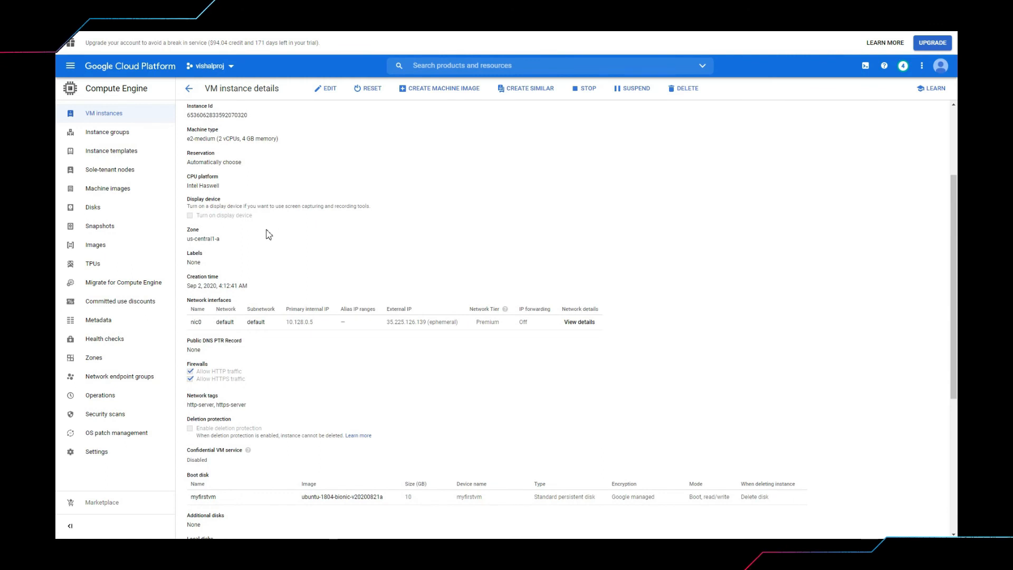
pyautogui.scroll(-2, 266, 234)
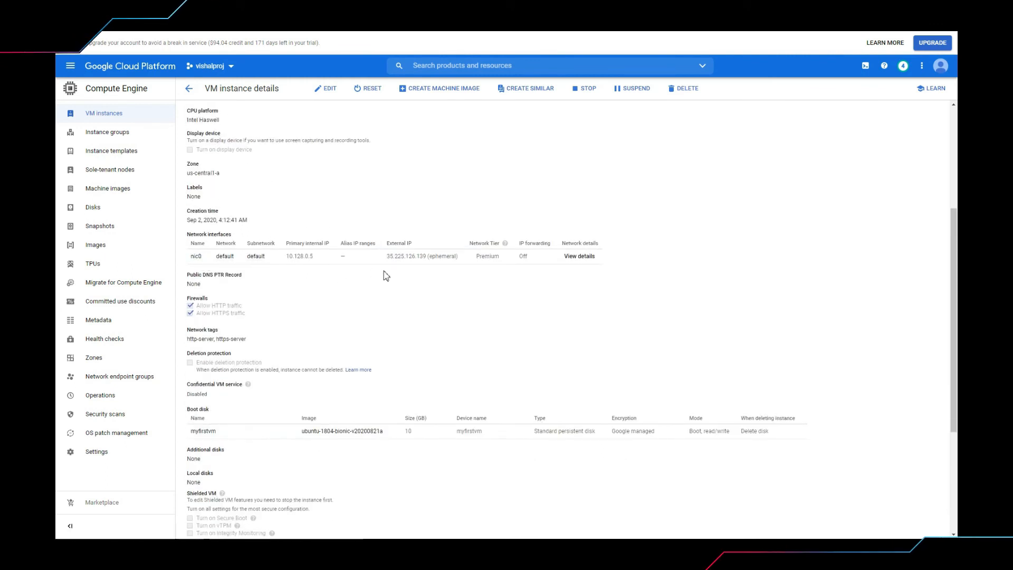
pyautogui.scroll(-2, 323, 274)
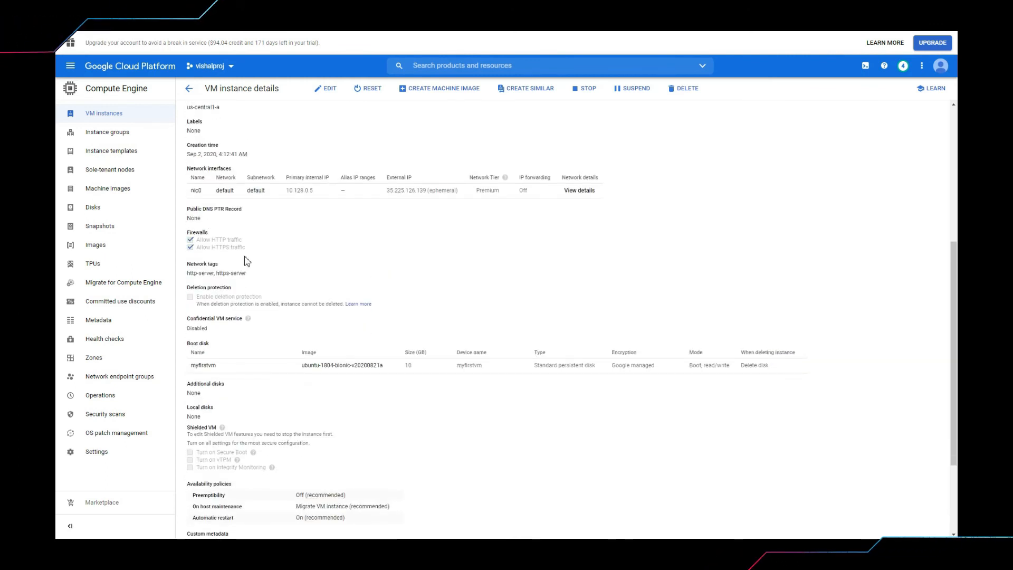
pyautogui.scroll(-4, 243, 269)
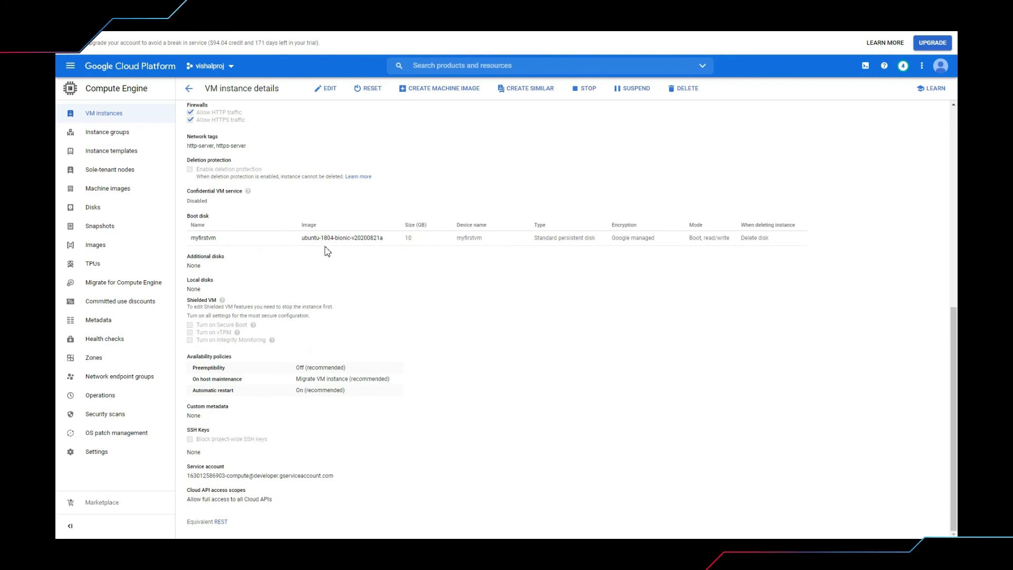
pyautogui.scroll(12, 259, 338)
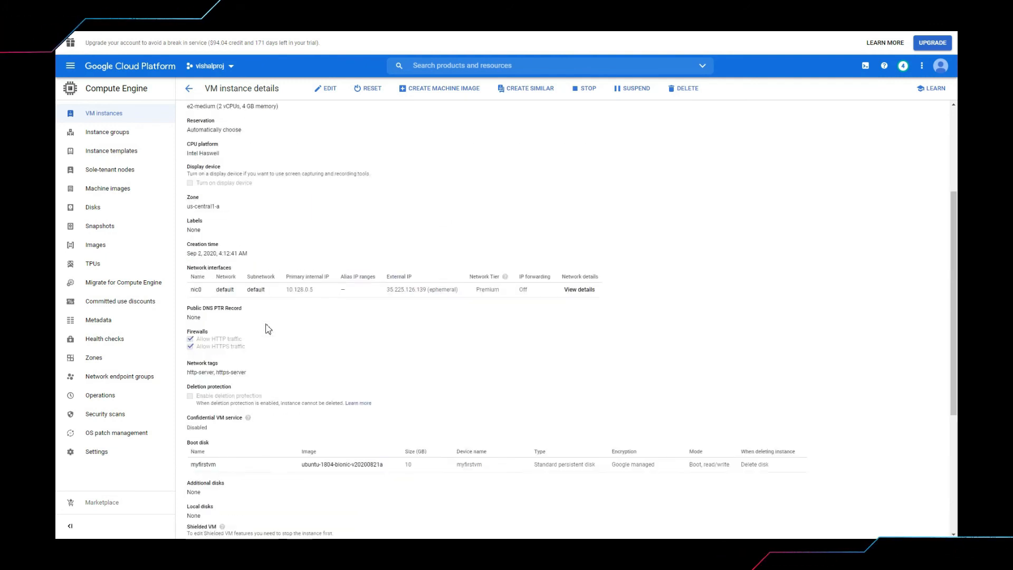
pyautogui.click(233, 129)
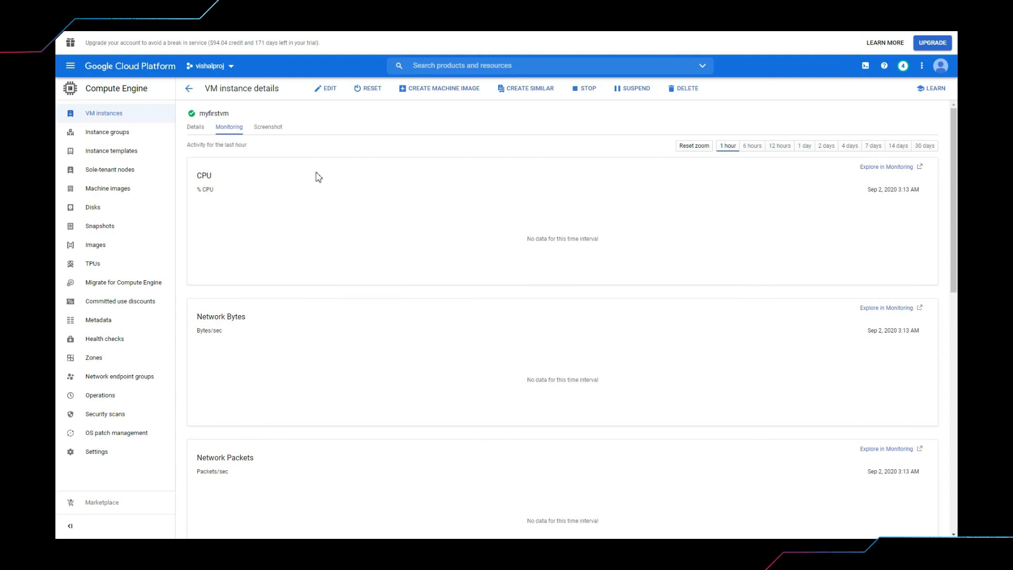
pyautogui.click(199, 131)
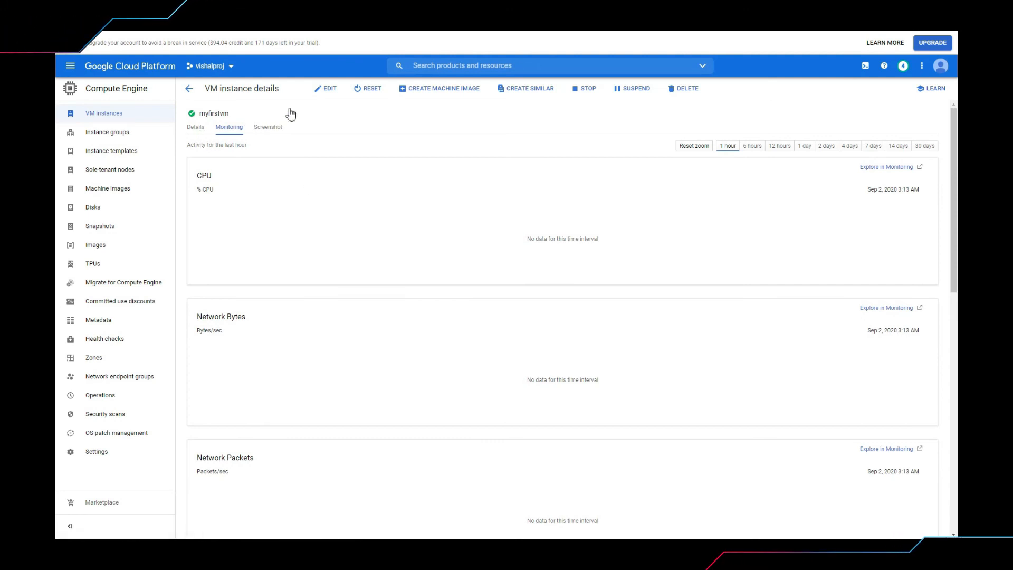
# Step: Open myfirstvm for editing and review its editable settings, including network interfaces, firewalls, boot and additional disks, availability policies, metadata and SSH keys
pyautogui.click(327, 89)
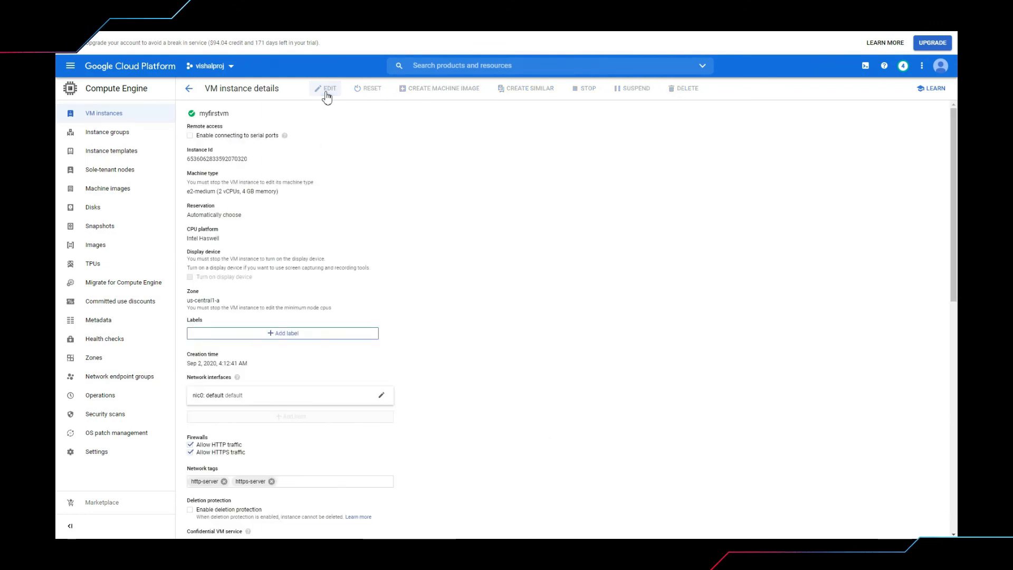
pyautogui.scroll(-4, 315, 205)
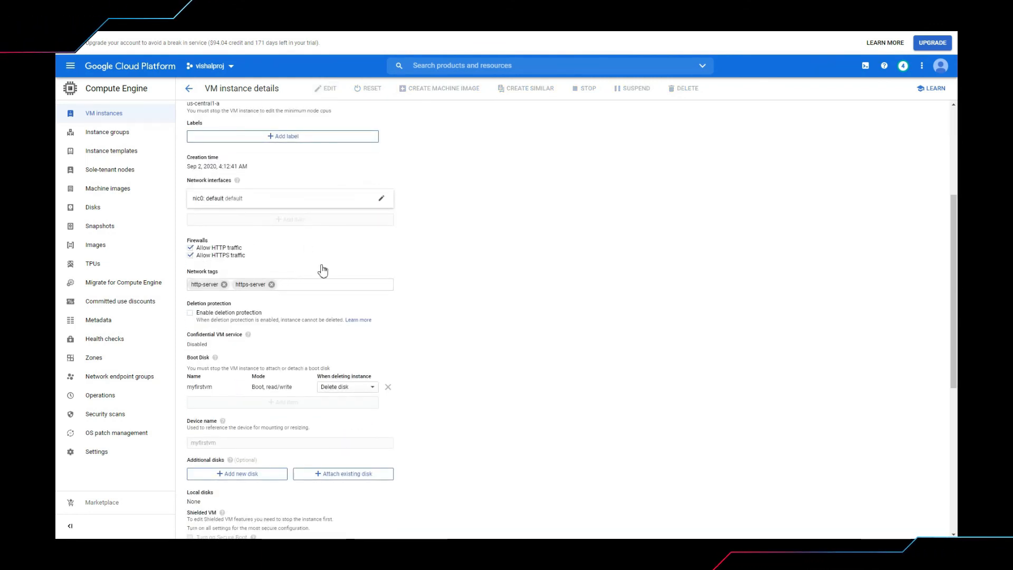
pyautogui.scroll(-3, 295, 267)
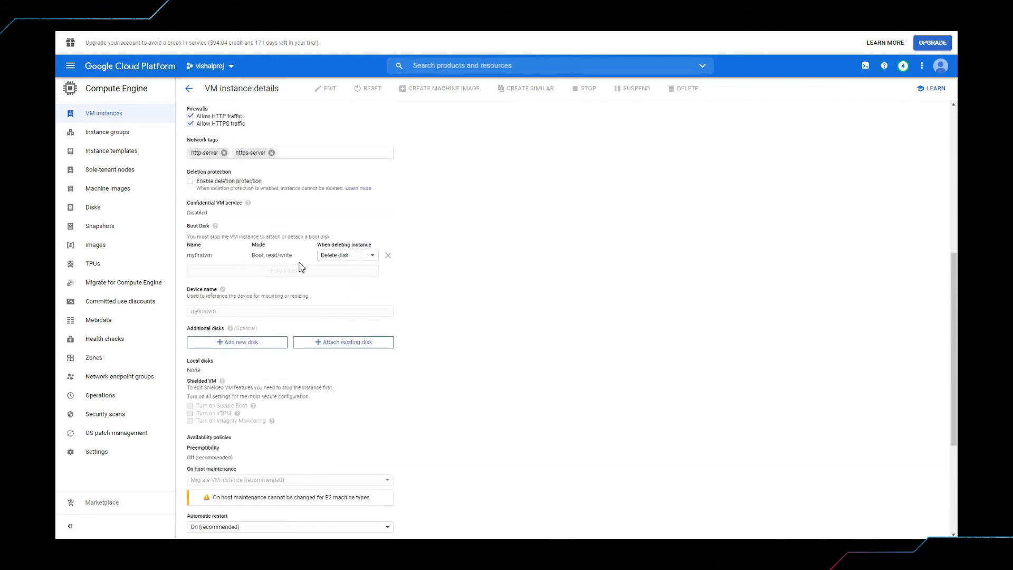
pyautogui.scroll(-1, 299, 267)
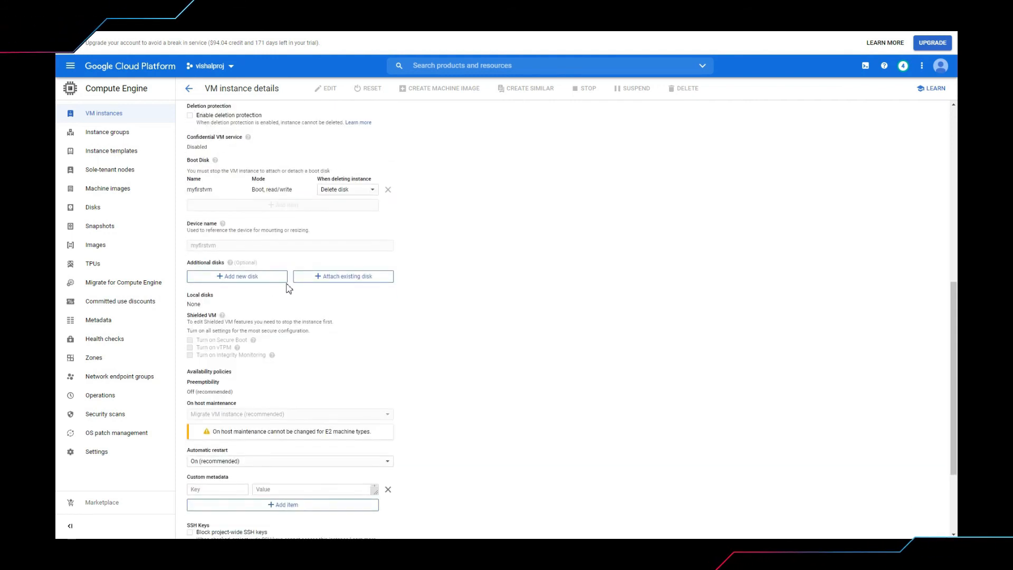
pyautogui.scroll(-2, 294, 294)
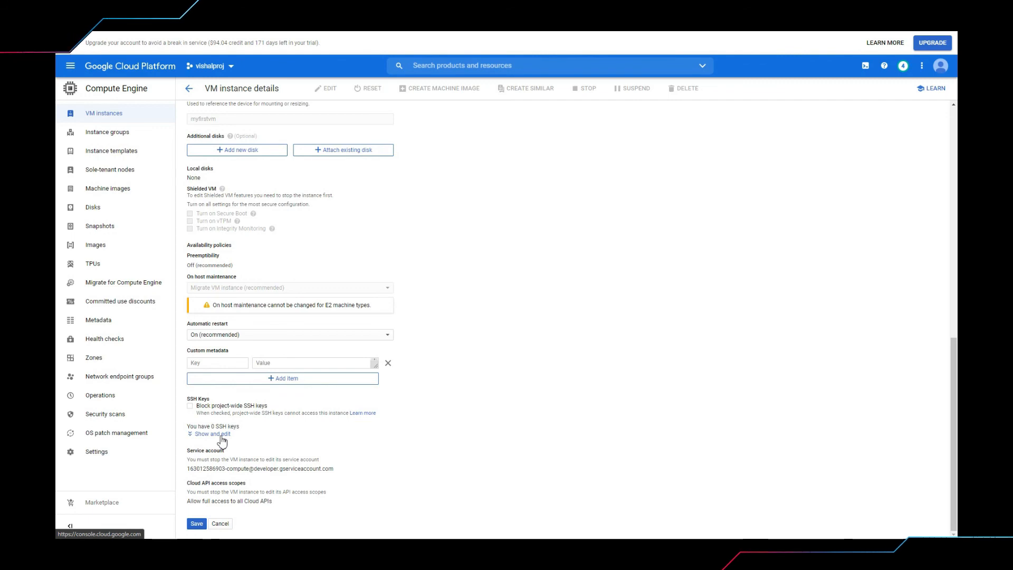
pyautogui.scroll(10, 443, 310)
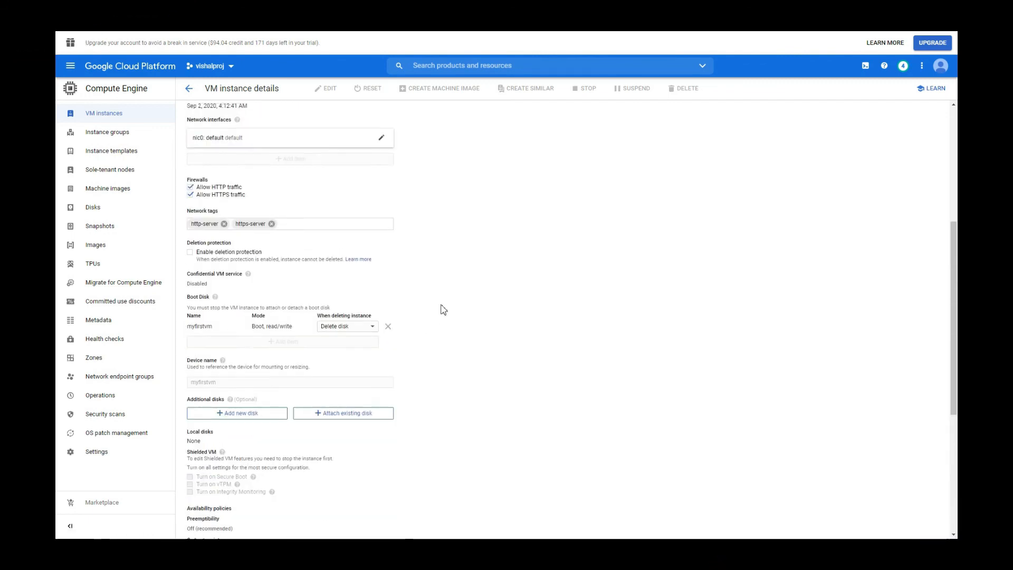
pyautogui.scroll(-10, 443, 309)
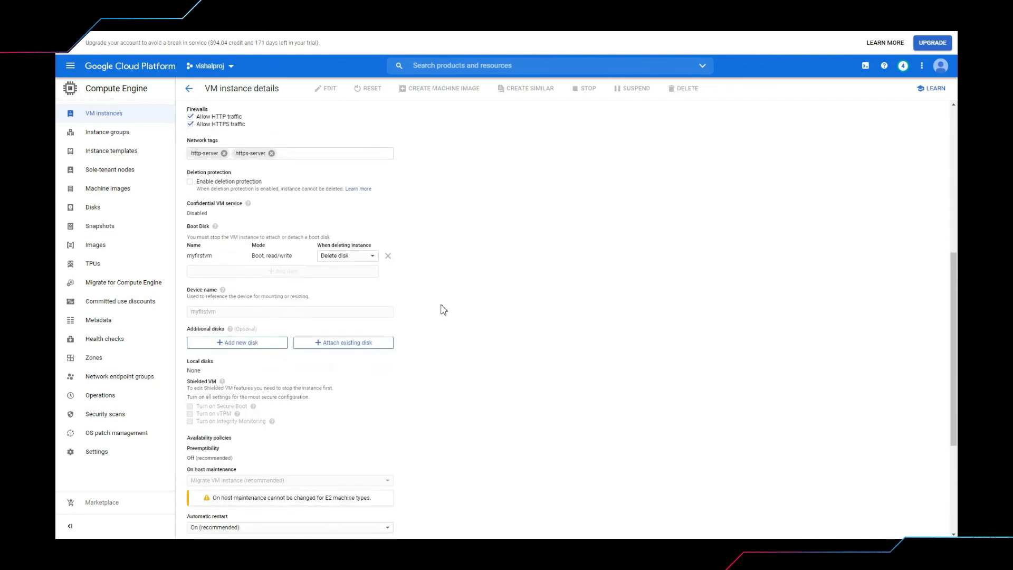
pyautogui.scroll(10, 443, 309)
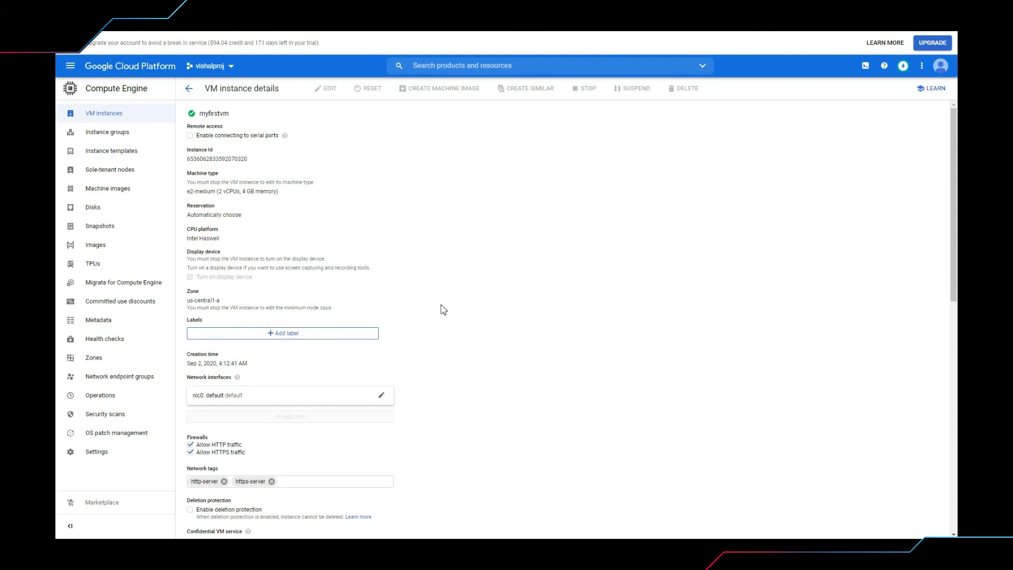
pyautogui.scroll(-5, 443, 310)
pyautogui.scroll(5, 443, 309)
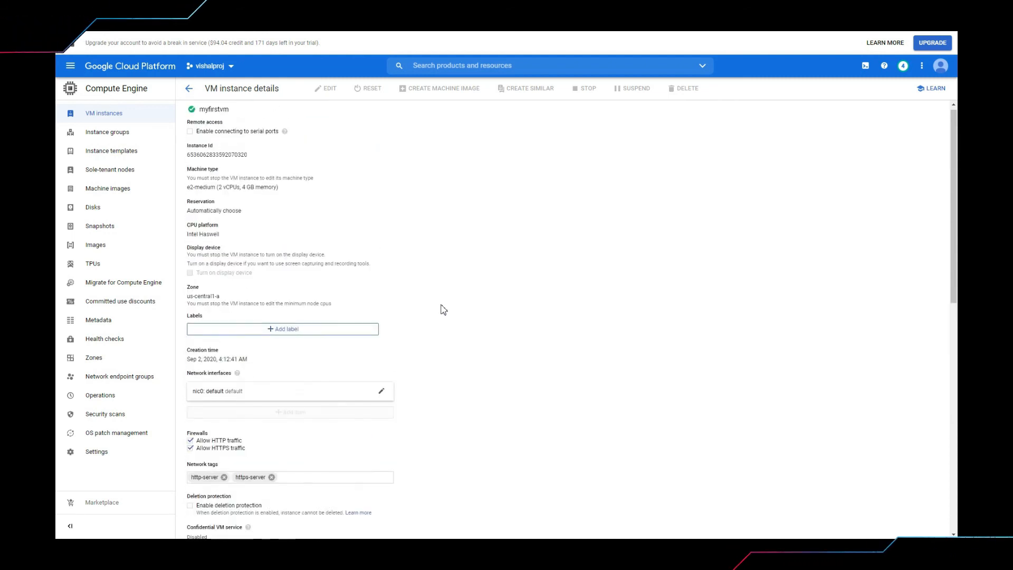